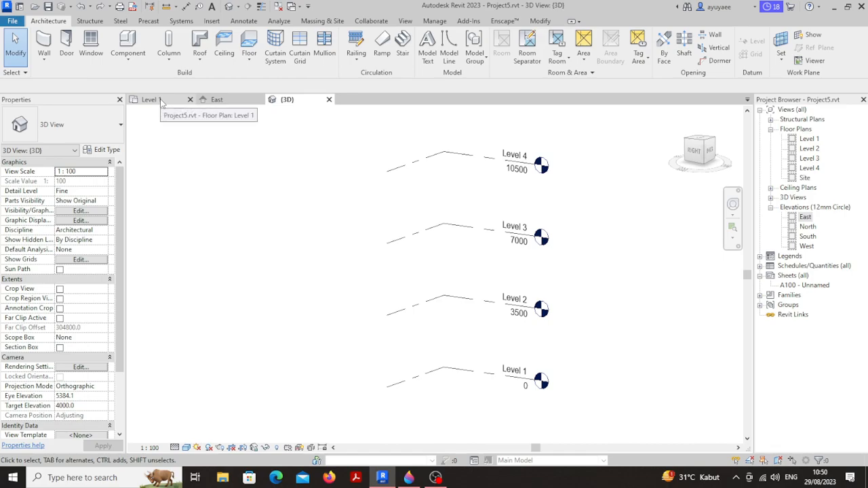
Open the Level 1 floor plan and switch to Paint 3D to study the grid layout in the LANTAI 1 drawing.
{"action": "left_click", "coordinate": [165, 101]}
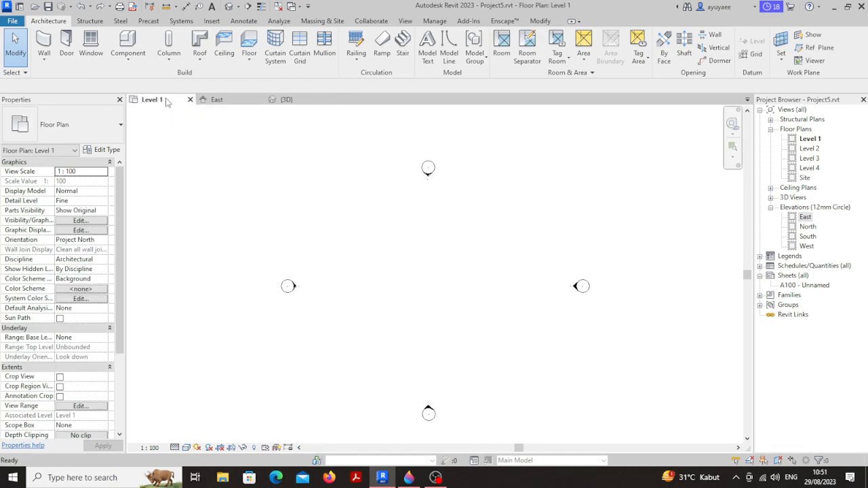
{"action": "middle_click_drag", "start_coordinate": [496, 277], "coordinate": [494, 260]}
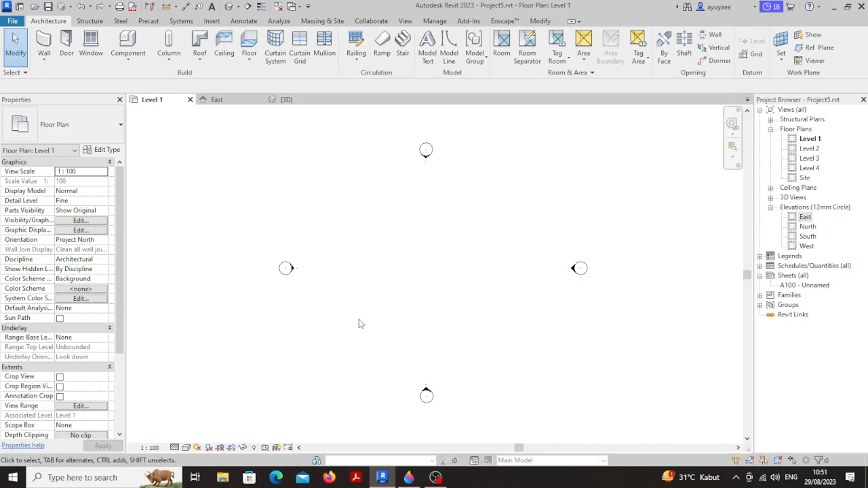
{"action": "left_click", "coordinate": [408, 479]}
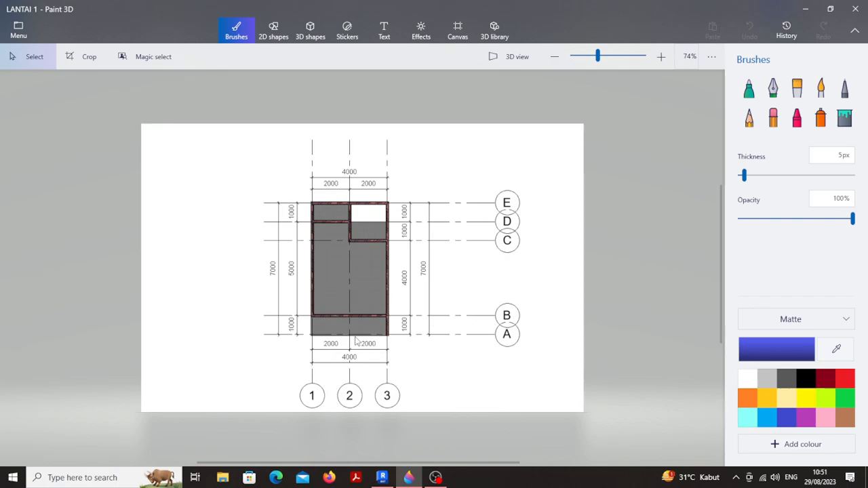
Switch back to Revit and draw a vertical grid line between the elevation markers in the Level 1 plan.
{"action": "left_click", "coordinate": [382, 477]}
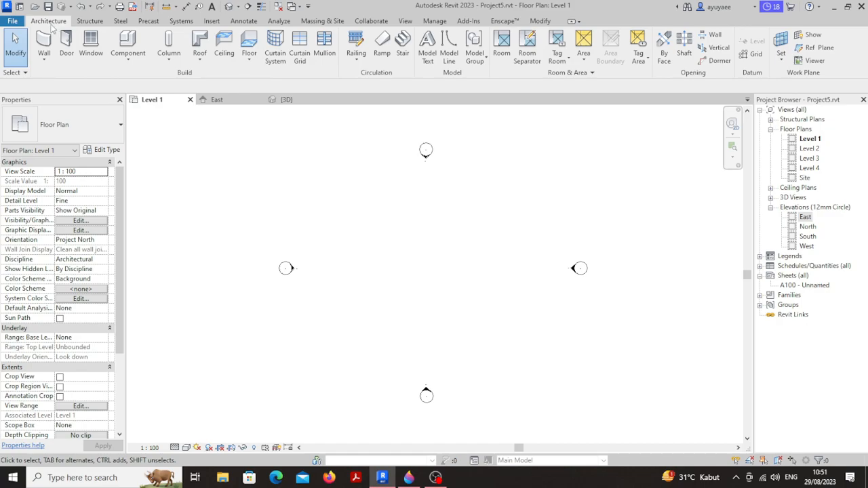
{"action": "left_click", "coordinate": [753, 54]}
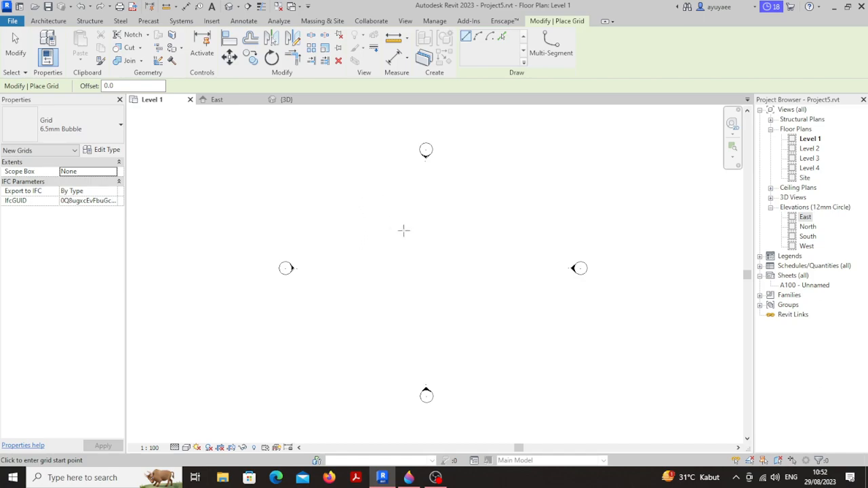
{"action": "left_click", "coordinate": [370, 188]}
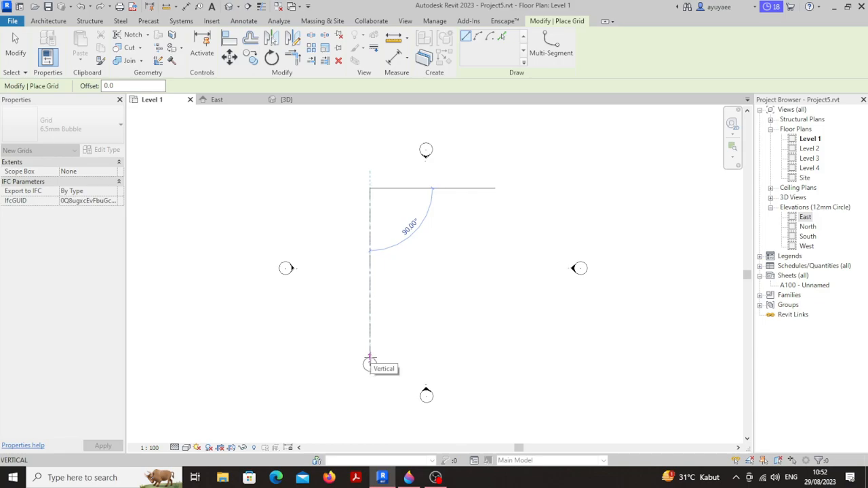
{"action": "left_click", "coordinate": [369, 355]}
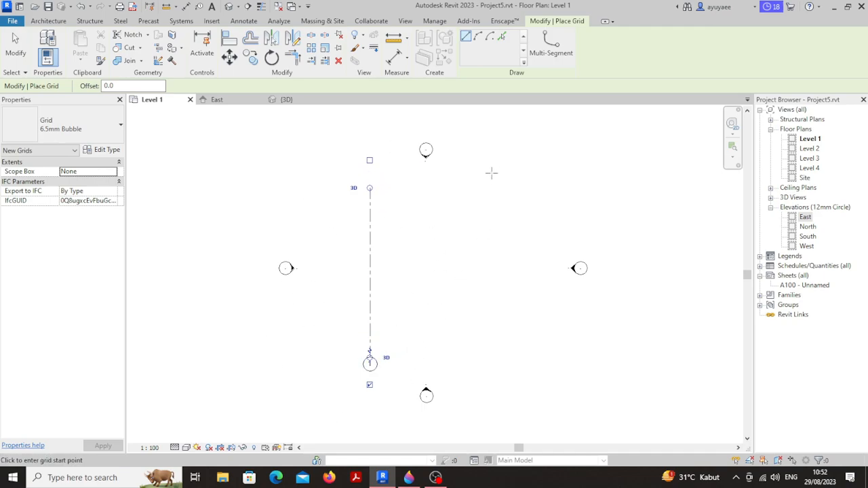
Create two more vertical grids from picked lines at successive 2000 offsets east of grid 1, and compare them with the Paint 3D drawing.
{"action": "left_click", "coordinate": [501, 37]}
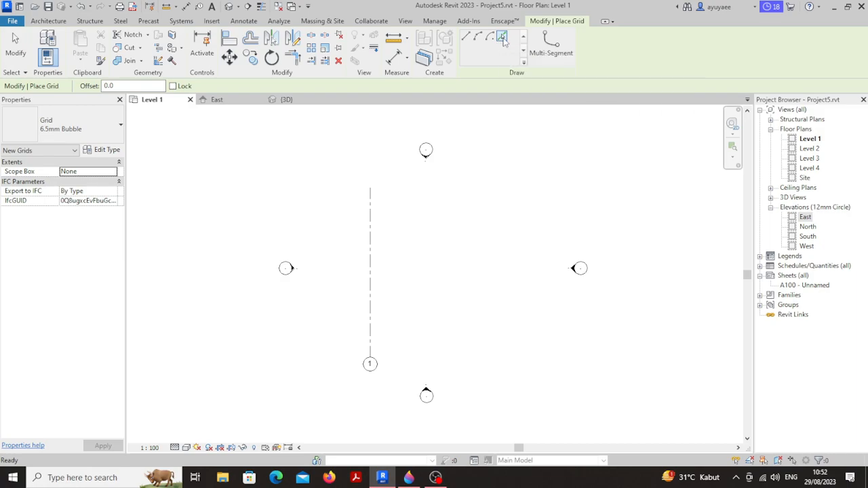
{"action": "left_click", "coordinate": [107, 85]}
{"action": "type", "text": "200"}
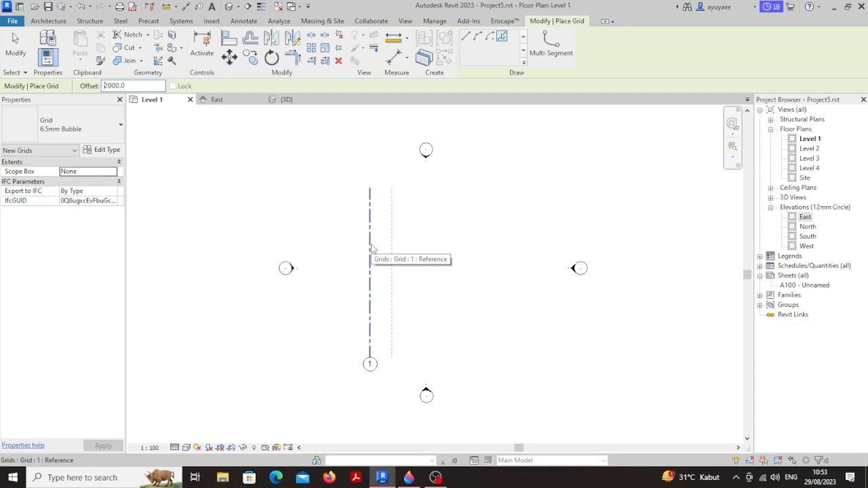
{"action": "left_click", "coordinate": [372, 248]}
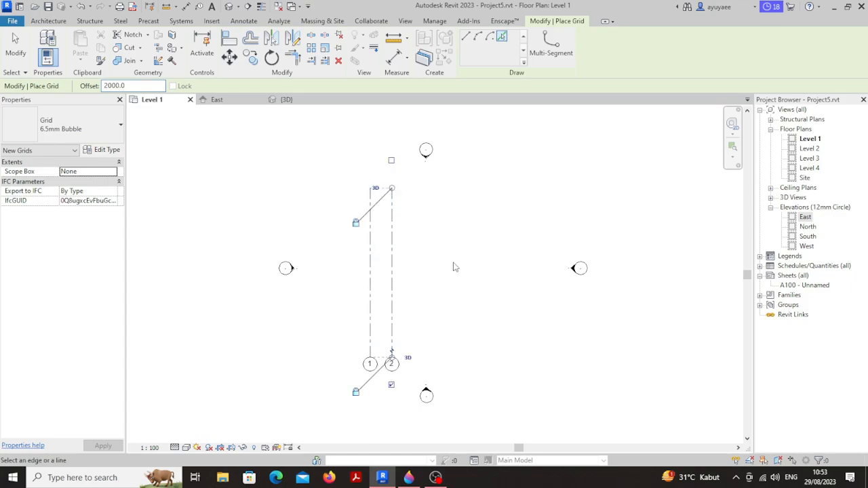
{"action": "left_click", "coordinate": [394, 259]}
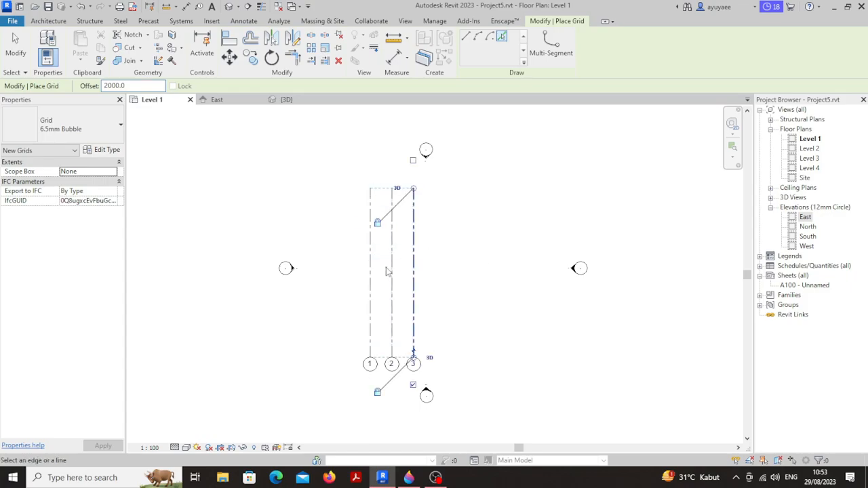
{"action": "key", "text": "Escape"}
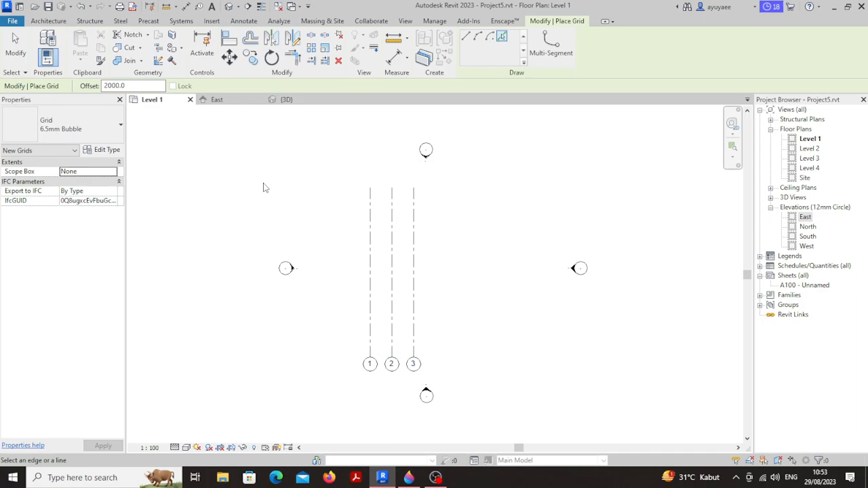
{"action": "scroll", "coordinate": [299, 186], "scroll_direction": "down", "scroll_amount": 1}
{"action": "key", "text": "Escape"}
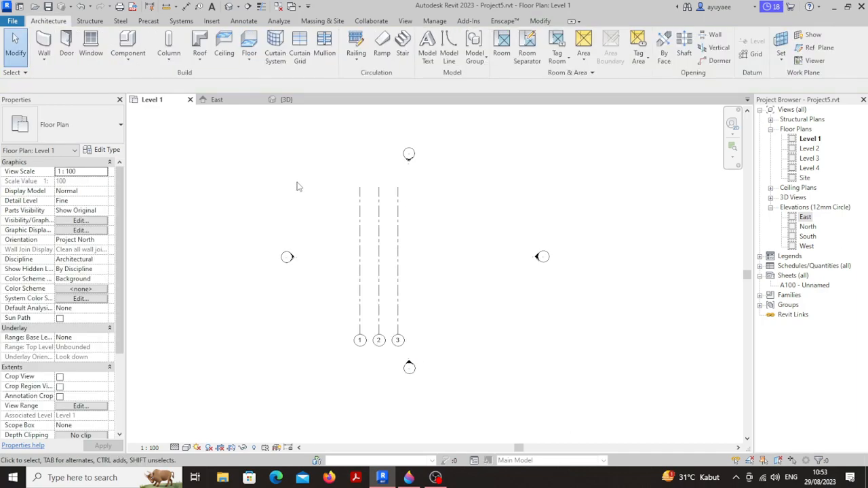
{"action": "scroll", "coordinate": [354, 269], "scroll_direction": "up", "scroll_amount": 1}
{"action": "left_click", "coordinate": [455, 354]}
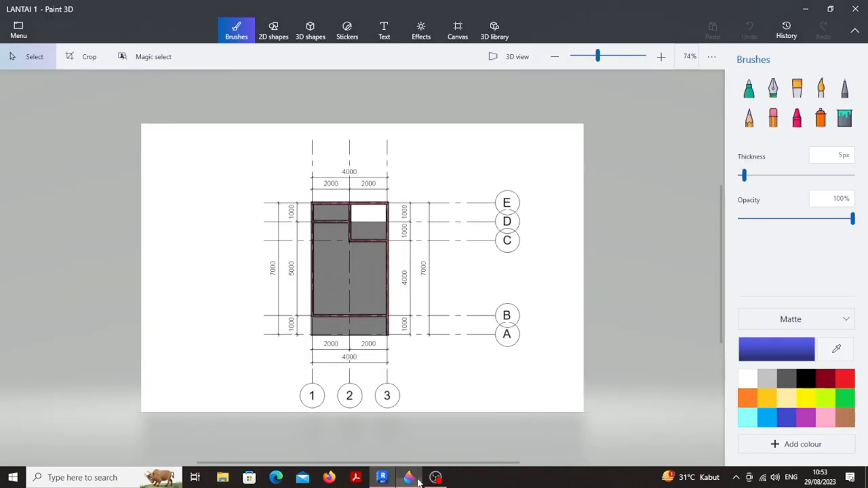
{"action": "left_click", "coordinate": [409, 478]}
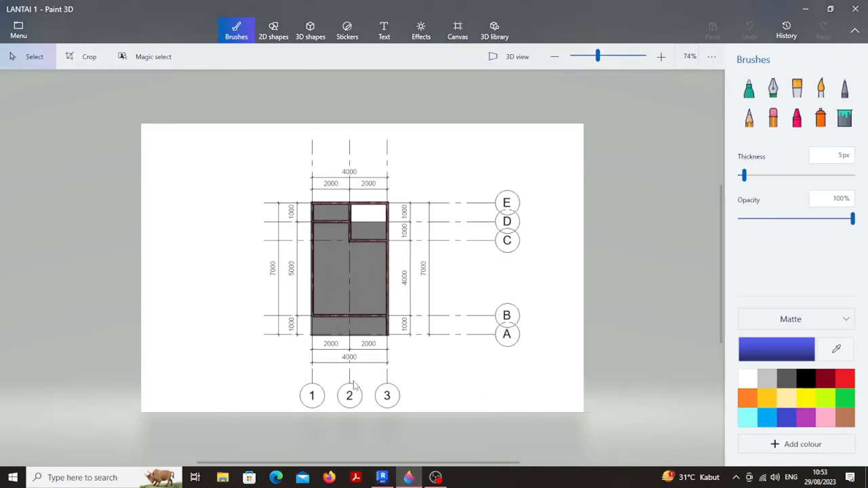
{"action": "left_click", "coordinate": [382, 478]}
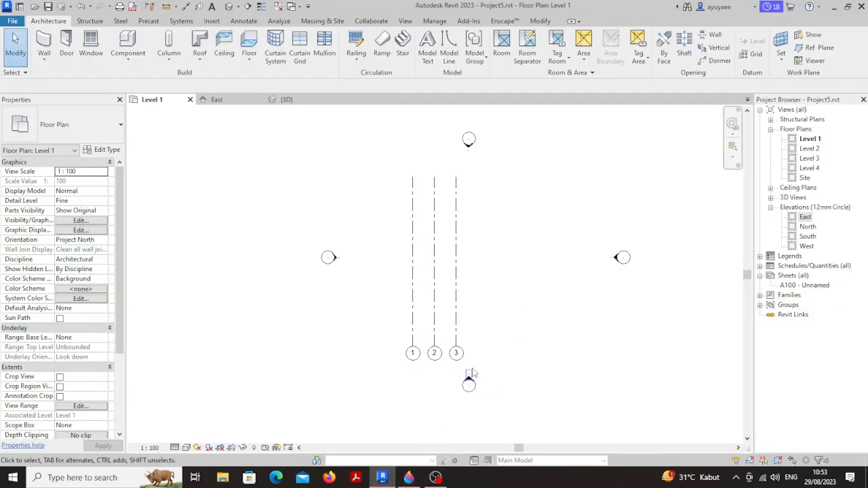
{"action": "left_click_drag", "start_coordinate": [482, 364], "coordinate": [390, 167]}
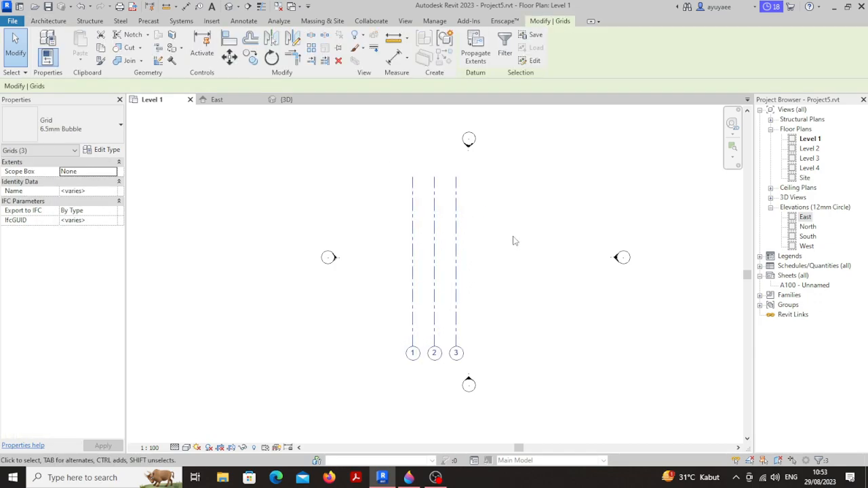
{"action": "key", "text": "m"}
{"action": "key", "text": "v"}
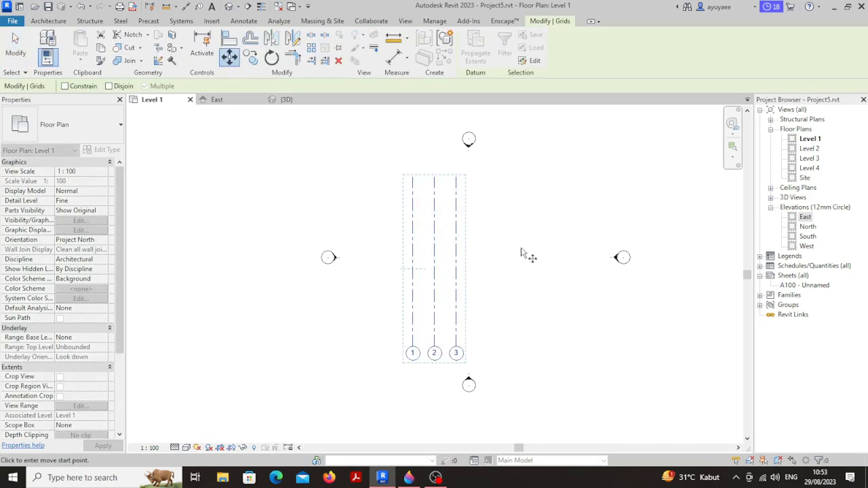
{"action": "key", "text": "Escape"}
{"action": "key", "text": "Escape"}
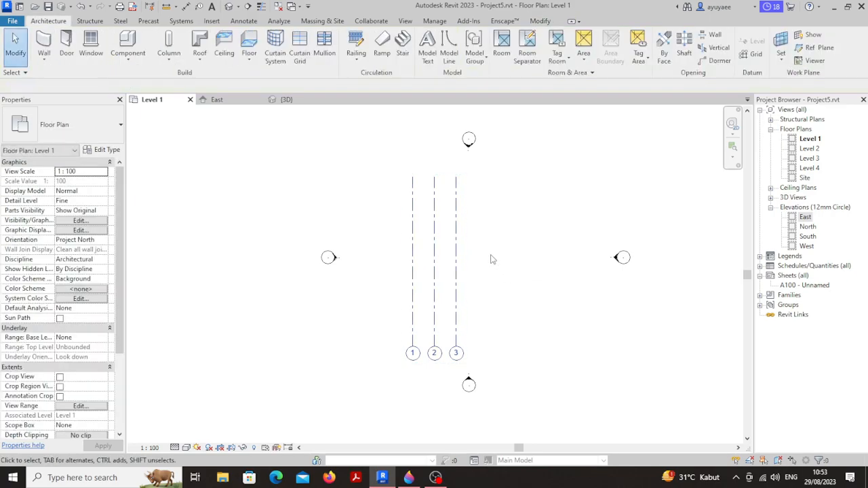
Move the three vertical grids together horizontally so the middle one lines up with the north and south elevation markers.
{"action": "left_click_drag", "start_coordinate": [473, 369], "coordinate": [389, 177]}
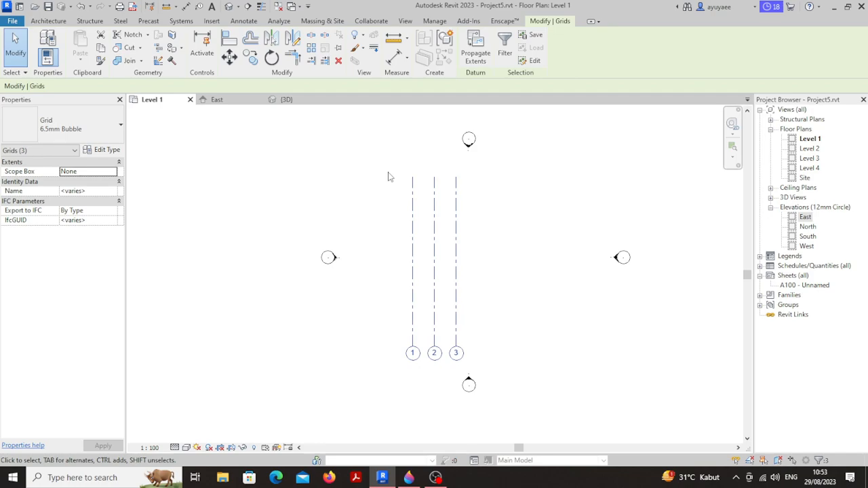
{"action": "key", "text": "m"}
{"action": "key", "text": "v"}
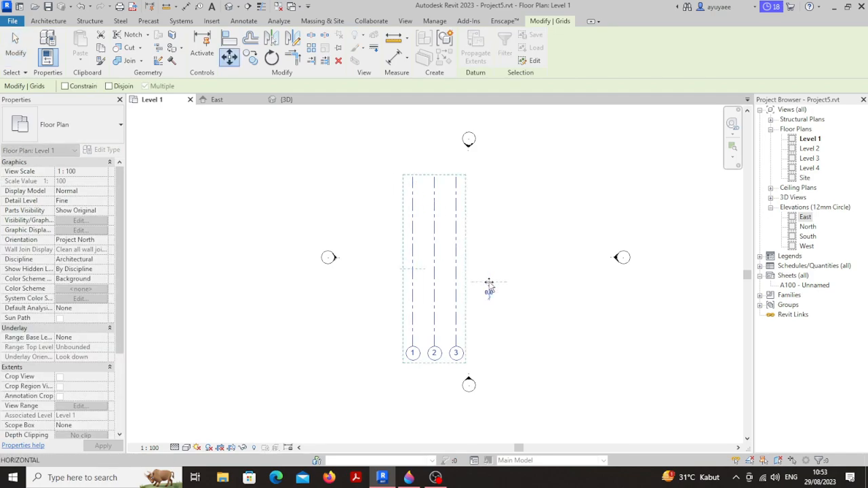
{"action": "left_click", "coordinate": [524, 283]}
{"action": "left_click", "coordinate": [198, 181]}
{"action": "middle_click_drag", "start_coordinate": [395, 219], "coordinate": [335, 202]}
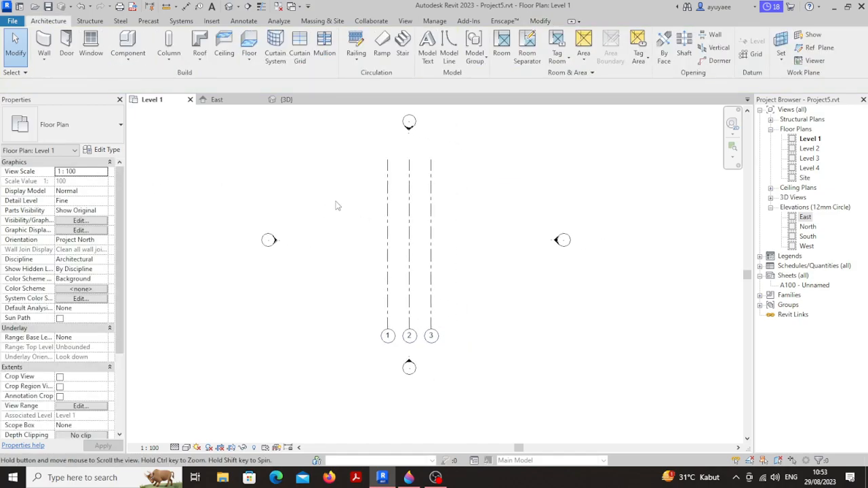
{"action": "middle_click_drag", "start_coordinate": [454, 305], "coordinate": [450, 325]}
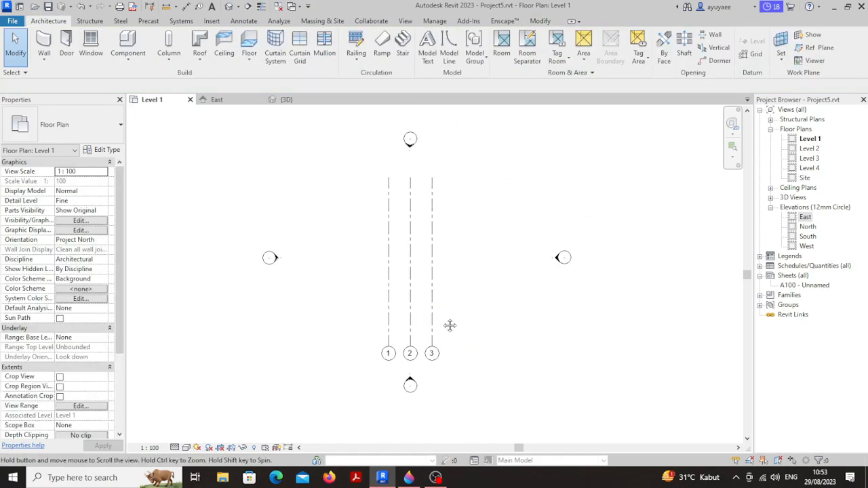
Check the lettered grids in the Paint 3D drawing and, in Revit, draw a horizontal grid across the lower ends of the vertical grids.
{"action": "left_click", "coordinate": [408, 477]}
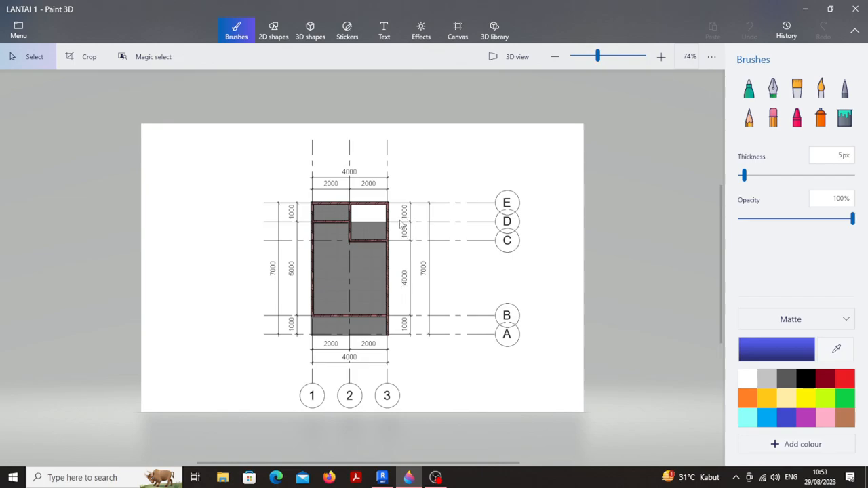
{"action": "left_click", "coordinate": [381, 477]}
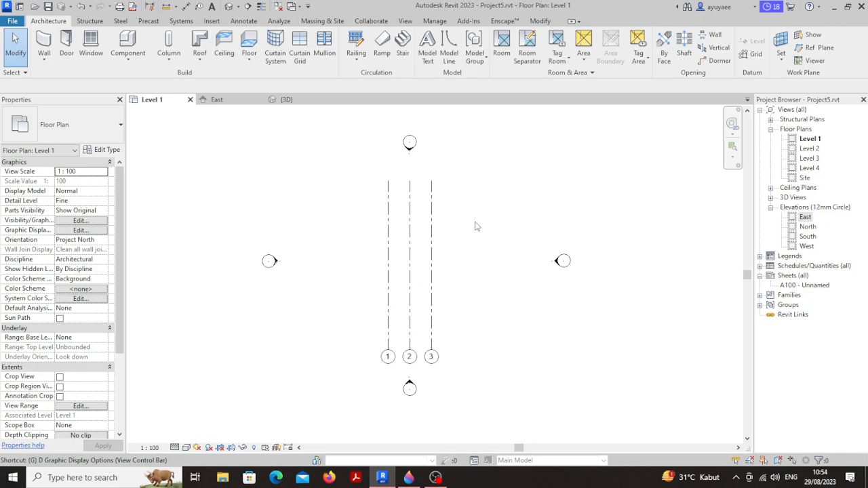
{"action": "key", "text": "g"}
{"action": "key", "text": "r"}
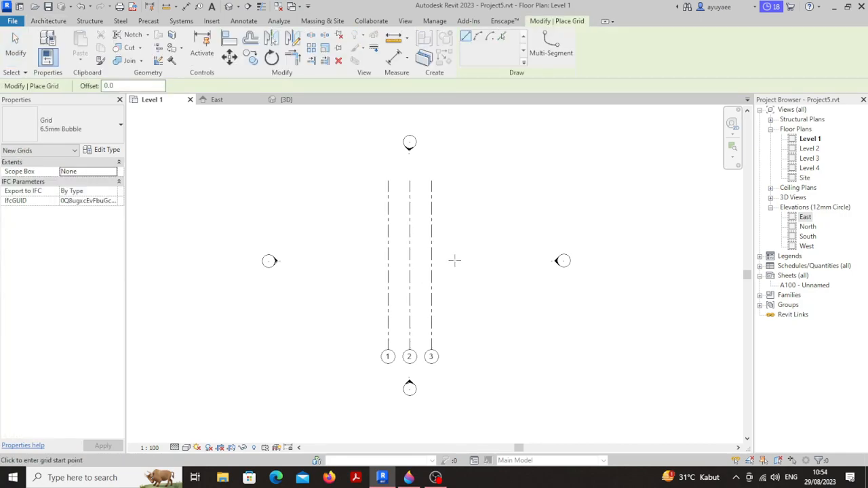
{"action": "left_click", "coordinate": [341, 336]}
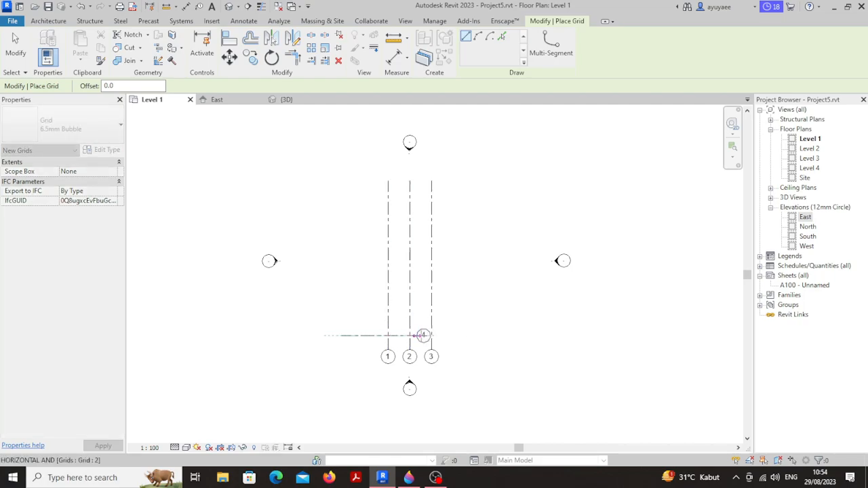
{"action": "left_click", "coordinate": [495, 335]}
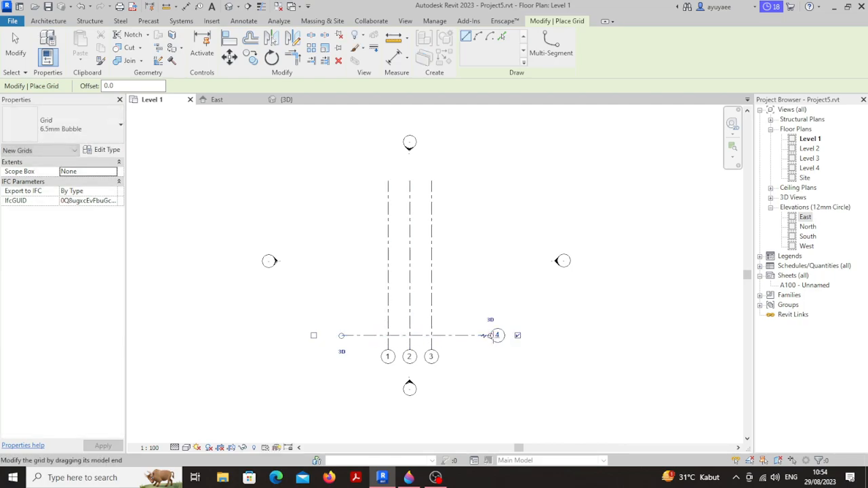
{"action": "key", "text": "Escape"}
{"action": "key", "text": "Escape"}
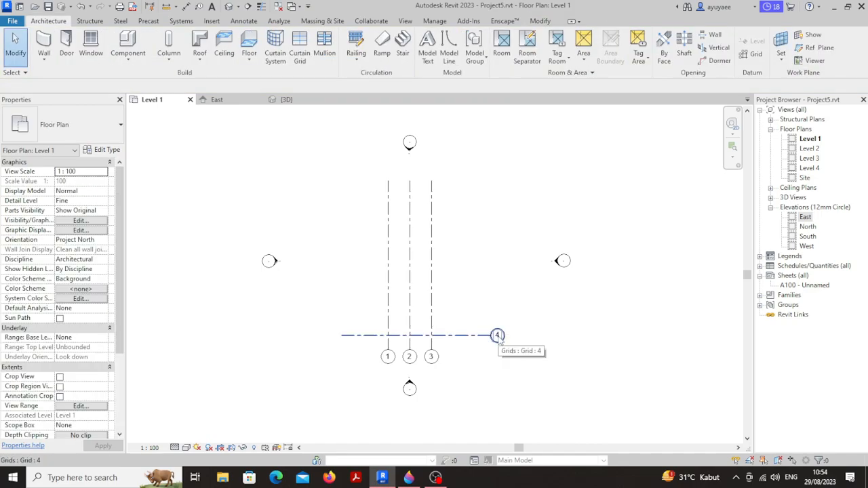
Rename the horizontal grid as A.
{"action": "double_click", "coordinate": [497, 335]}
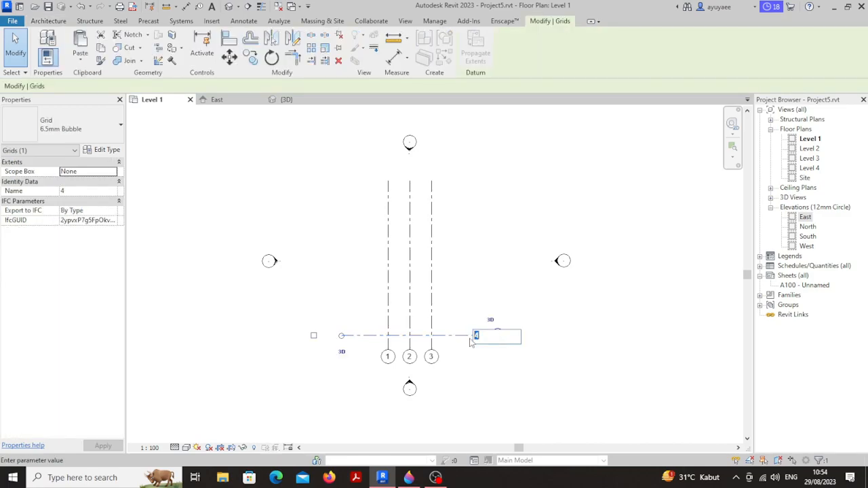
{"action": "type", "text": "A"}
{"action": "key", "text": "Return"}
{"action": "key", "text": "Escape"}
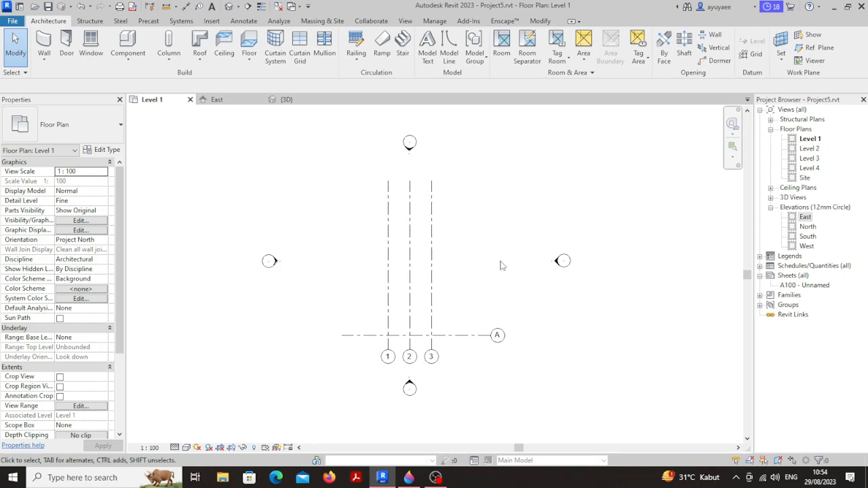
Create horizontal grid B by picking grid A with an offset of 1000 to the north.
{"action": "key", "text": "g"}
{"action": "key", "text": "r"}
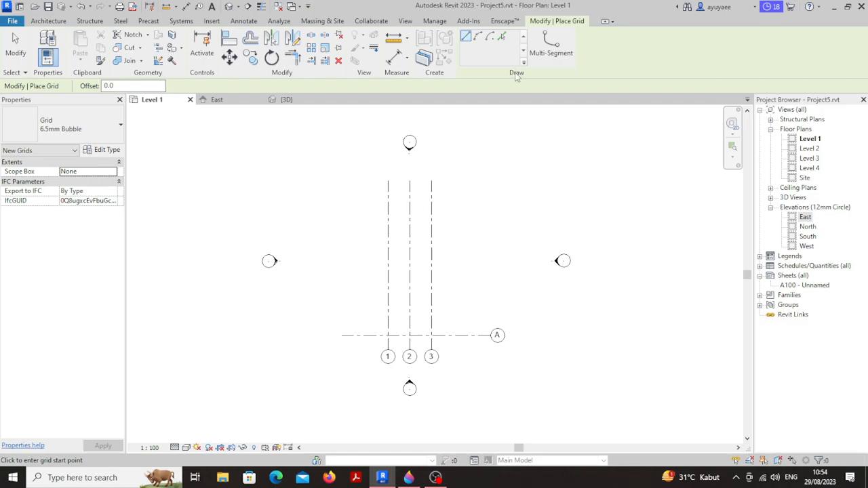
{"action": "left_click", "coordinate": [501, 38]}
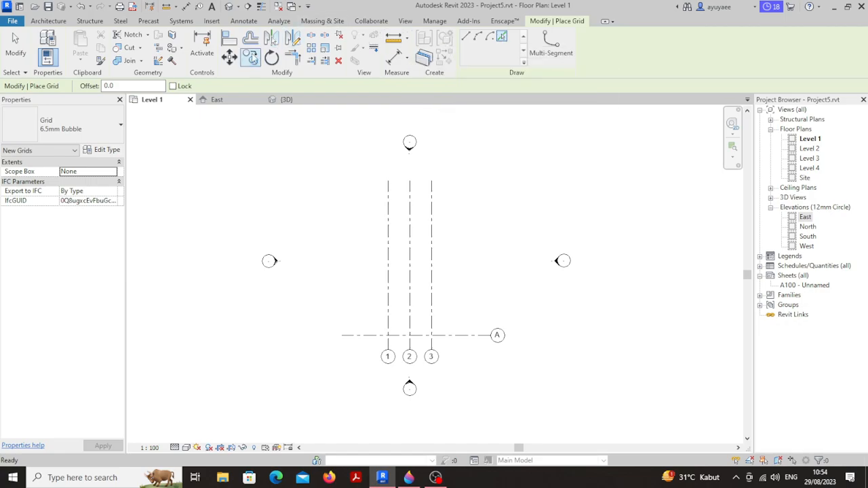
{"action": "left_click_drag", "start_coordinate": [143, 89], "coordinate": [95, 91]}
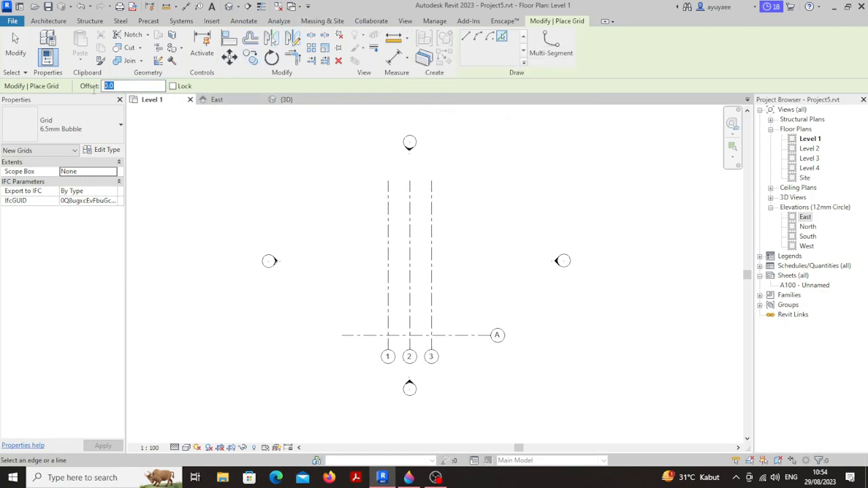
{"action": "type", "text": "1000"}
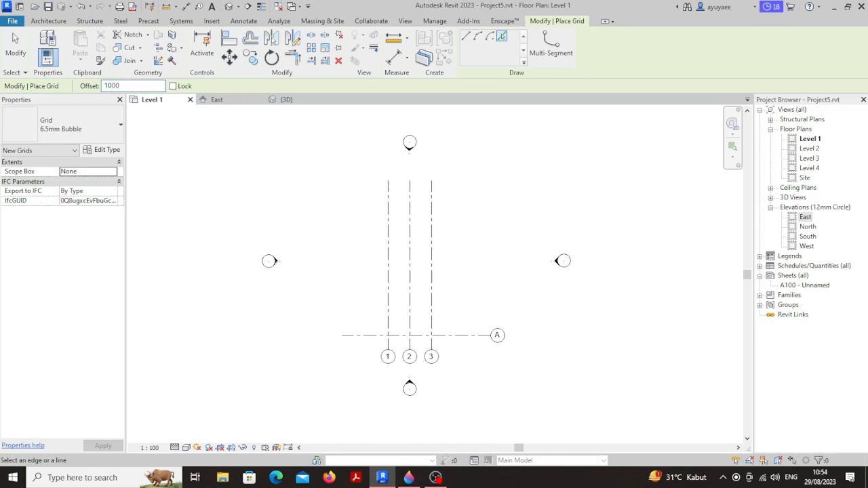
{"action": "key", "text": "Return"}
{"action": "left_click", "coordinate": [454, 340]}
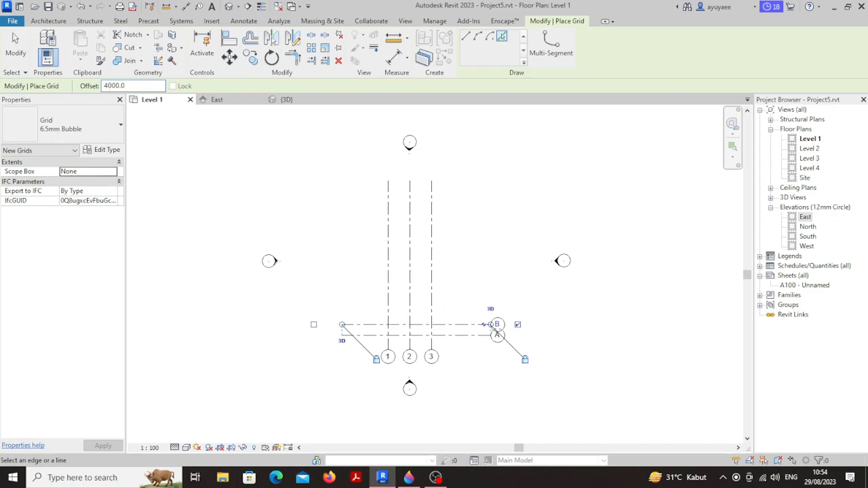
Add grid C at a 4000 offset north of grid B, and grids D and E at successive 1000 offsets, from picked lines.
{"action": "left_click", "coordinate": [462, 325]}
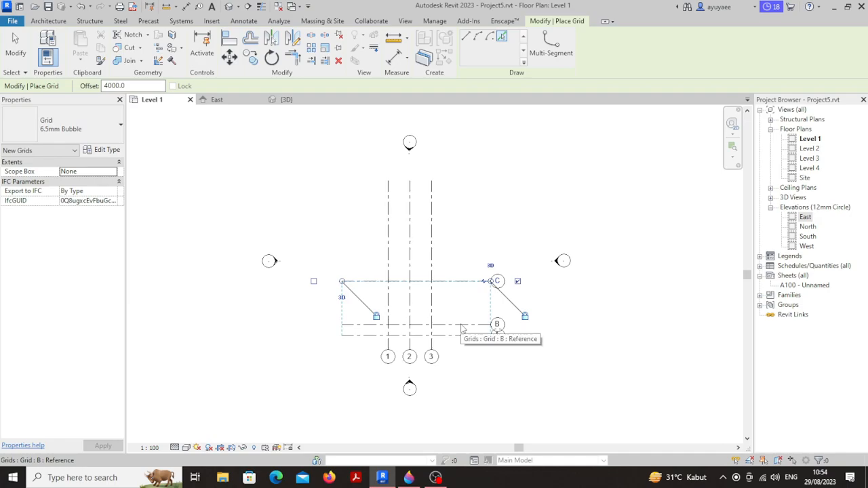
{"action": "left_click", "coordinate": [106, 86]}
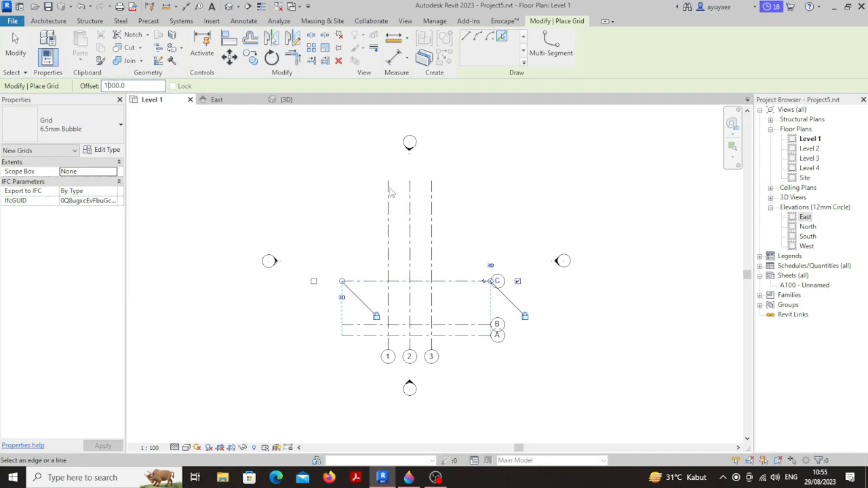
{"action": "left_click", "coordinate": [459, 283]}
{"action": "left_click", "coordinate": [454, 271]}
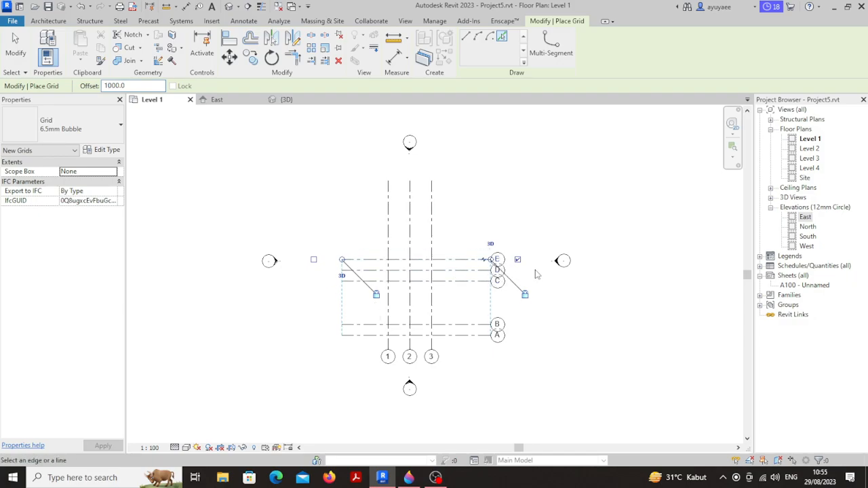
{"action": "key", "text": "Escape"}
{"action": "key", "text": "Escape"}
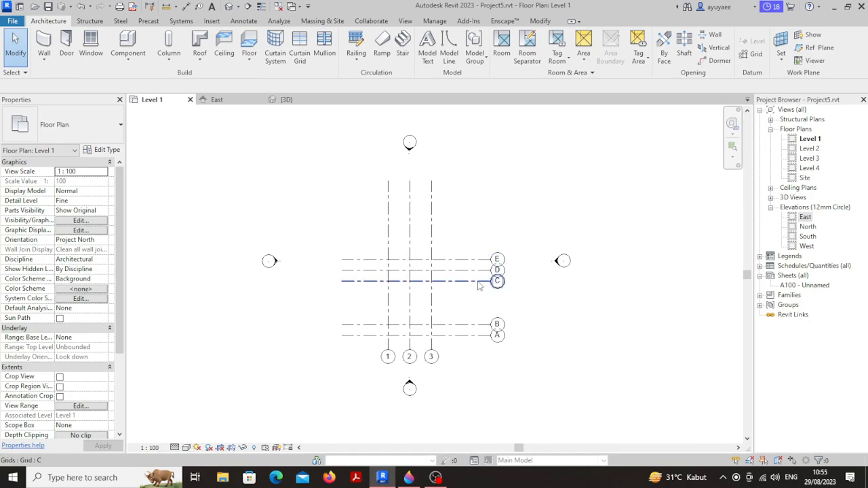
Check the lettered grid spacings in the Paint 3D drawing and compare them with the grids in Revit.
{"action": "left_click", "coordinate": [407, 478]}
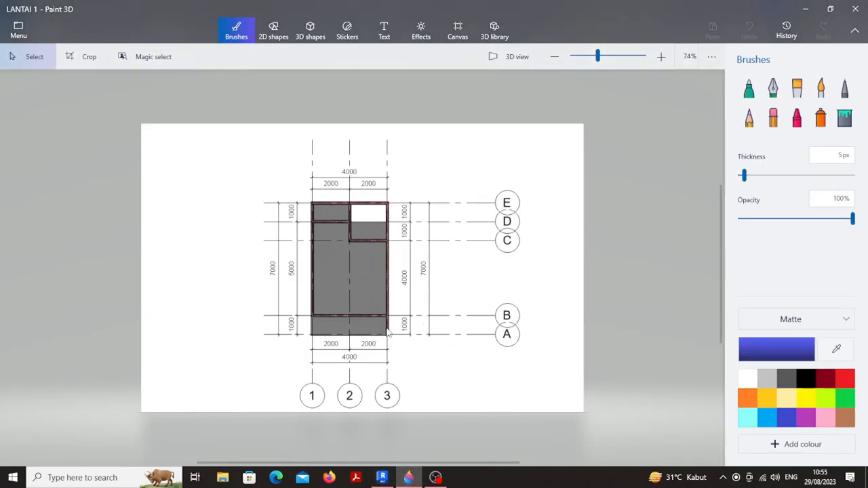
{"action": "left_click", "coordinate": [381, 477]}
{"action": "scroll", "coordinate": [459, 356], "scroll_direction": "up", "scroll_amount": 2}
{"action": "middle_click_drag", "start_coordinate": [460, 356], "coordinate": [479, 393]}
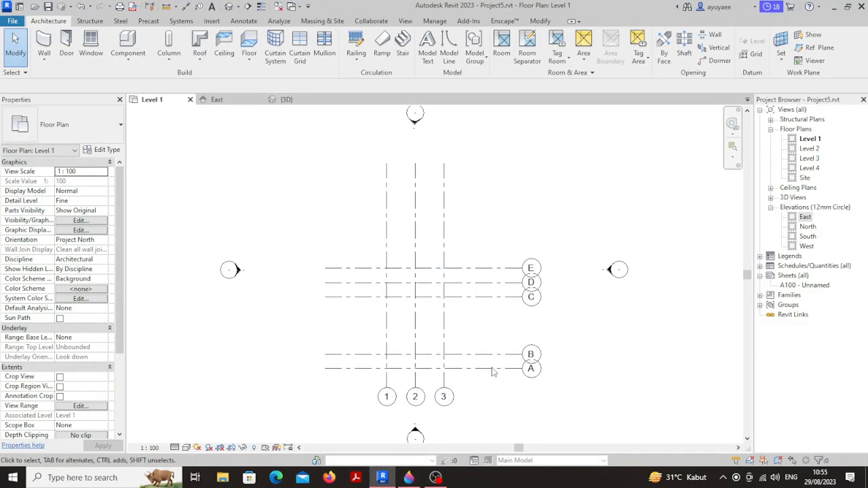
{"action": "scroll", "coordinate": [471, 335], "scroll_direction": "down", "scroll_amount": 1}
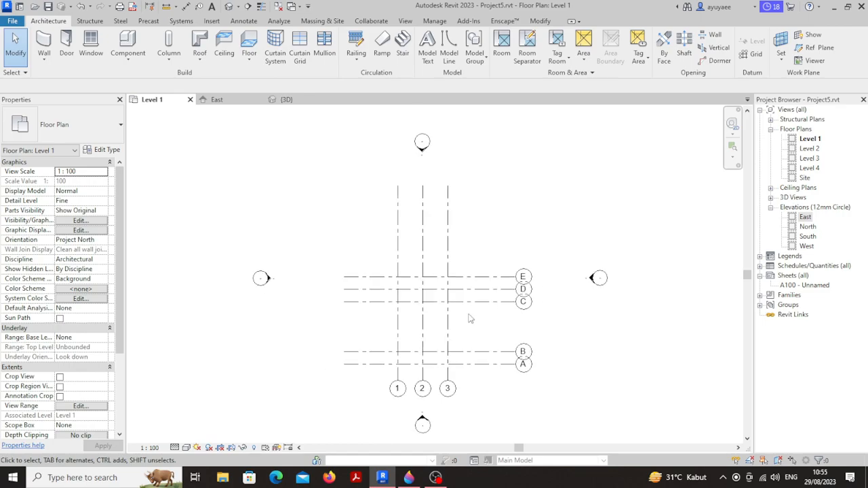
{"action": "middle_click_drag", "start_coordinate": [465, 322], "coordinate": [463, 291]}
{"action": "scroll", "coordinate": [419, 332], "scroll_direction": "up", "scroll_amount": 1}
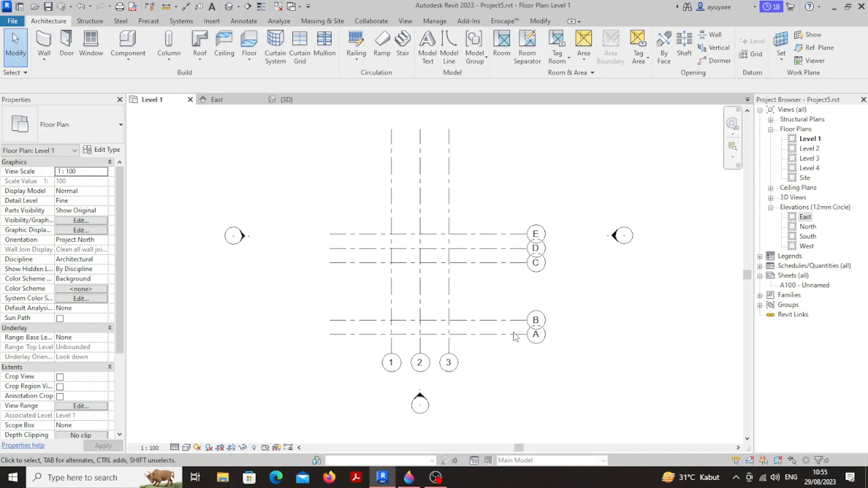
Place an aligned dimension chain across grids 1, 2 and 3, between grid A and the number bubbles.
{"action": "key", "text": "d"}
{"action": "key", "text": "i"}
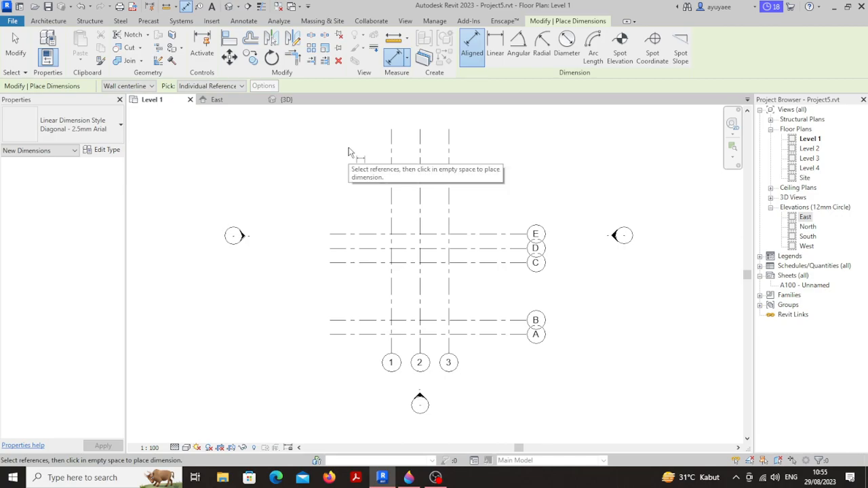
{"action": "scroll", "coordinate": [403, 342], "scroll_direction": "up", "scroll_amount": 3}
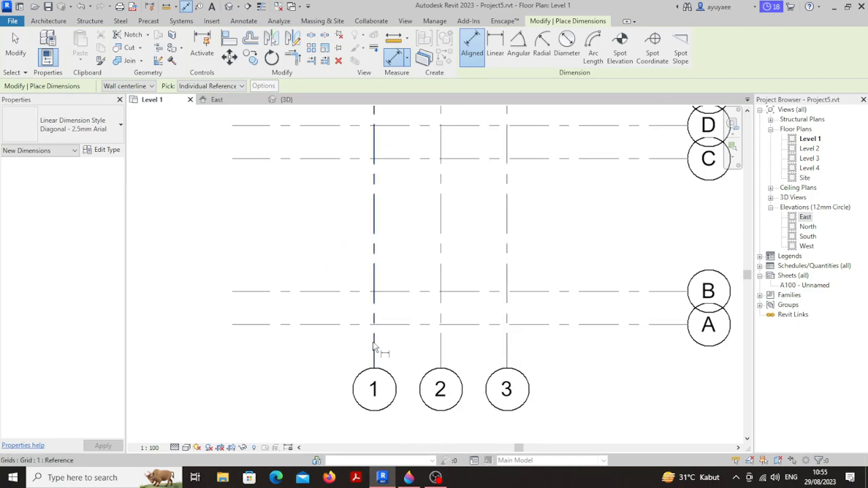
{"action": "left_click", "coordinate": [373, 347]}
{"action": "left_click", "coordinate": [441, 349]}
{"action": "left_click", "coordinate": [507, 350]}
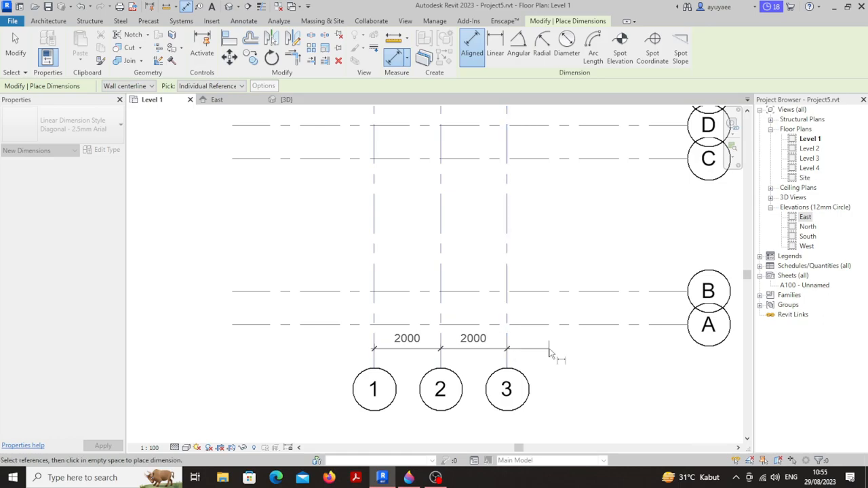
{"action": "left_click", "coordinate": [551, 353]}
Place an aligned dimension chain across grids A to E, just east of grid 3.
{"action": "scroll", "coordinate": [610, 356], "scroll_direction": "down", "scroll_amount": 2}
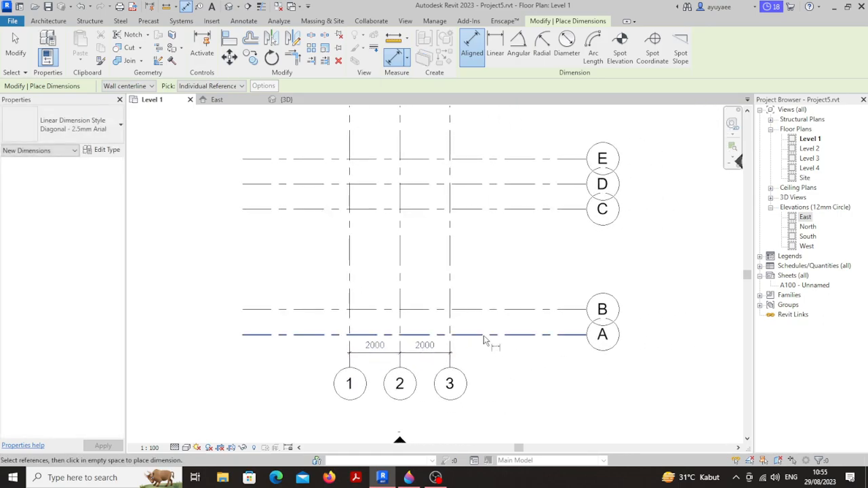
{"action": "left_click", "coordinate": [484, 334]}
{"action": "left_click", "coordinate": [488, 310]}
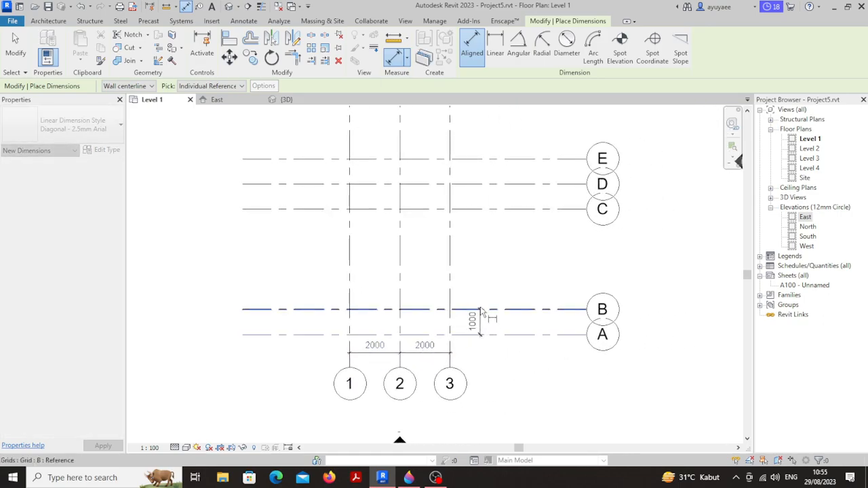
{"action": "left_click", "coordinate": [484, 210]}
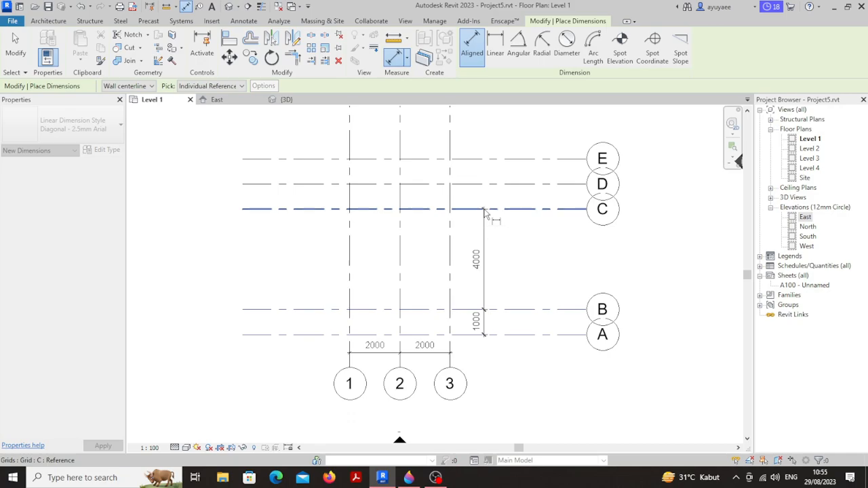
{"action": "left_click", "coordinate": [484, 186]}
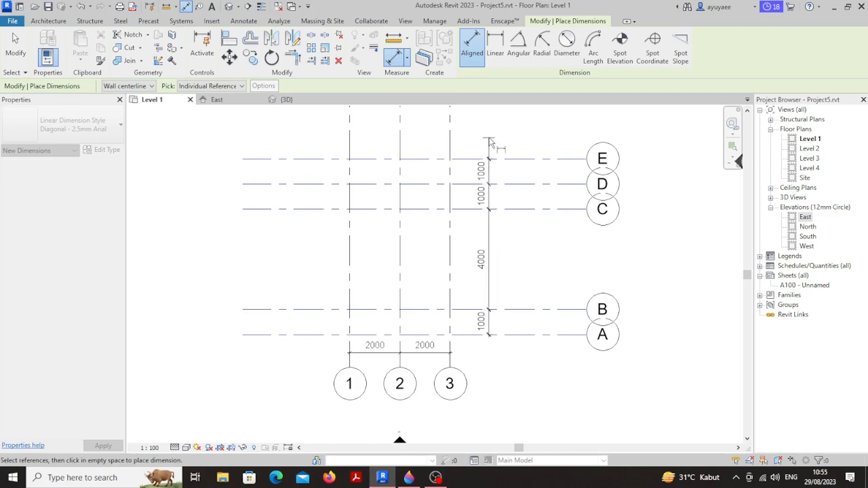
{"action": "left_click", "coordinate": [489, 140]}
{"action": "key", "text": "Escape"}
{"action": "key", "text": "Escape"}
{"action": "scroll", "coordinate": [539, 247], "scroll_direction": "down", "scroll_amount": 1}
{"action": "scroll", "coordinate": [515, 261], "scroll_direction": "down", "scroll_amount": 2}
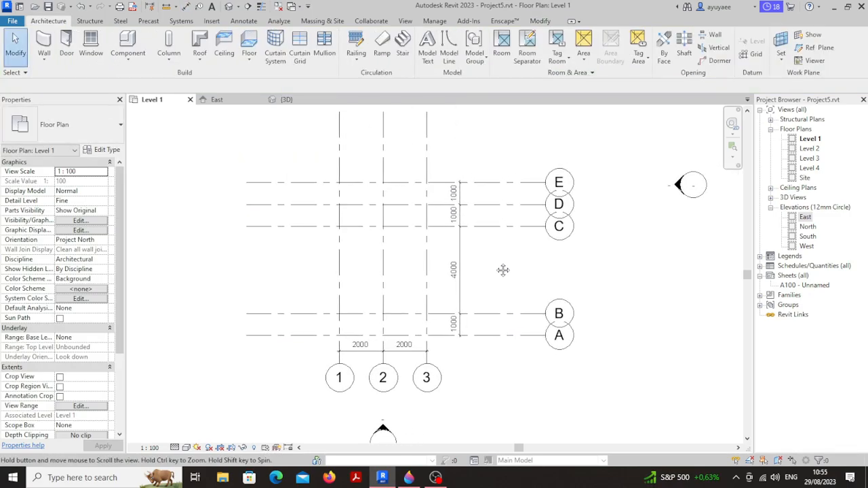
{"action": "middle_click_drag", "start_coordinate": [515, 277], "coordinate": [520, 287]}
{"action": "scroll", "coordinate": [515, 280], "scroll_direction": "down", "scroll_amount": 1}
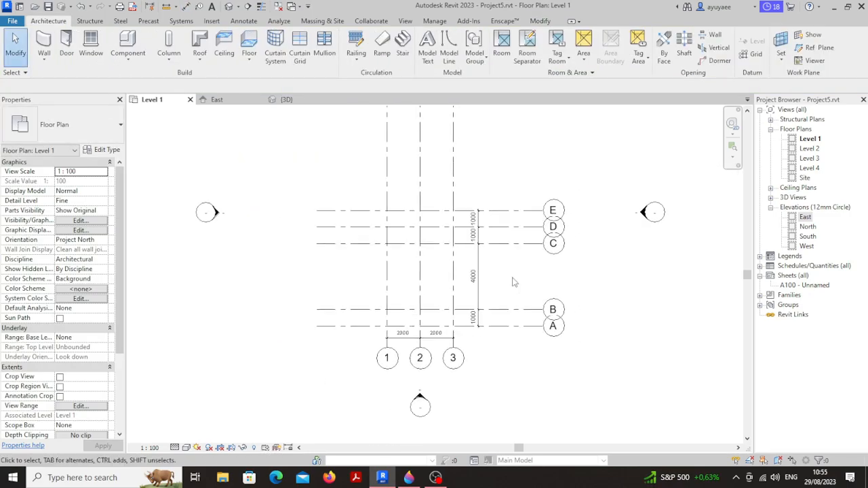
{"action": "scroll", "coordinate": [474, 149], "scroll_direction": "down", "scroll_amount": 1}
{"action": "mouse_move", "coordinate": [484, 133]}
{"action": "middle_mouse_down"}
{"action": "mouse_move", "coordinate": [459, 211]}
{"action": "mouse_move", "coordinate": [467, 171]}
{"action": "middle_mouse_up"}
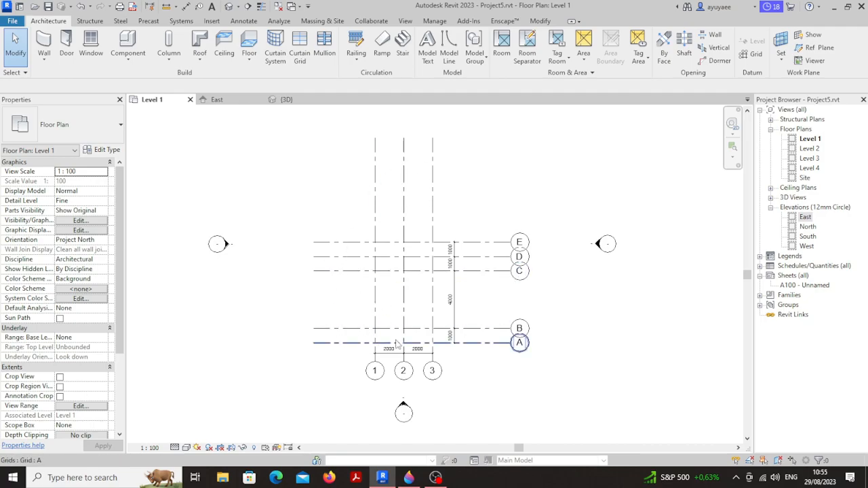
{"action": "scroll", "coordinate": [453, 276], "scroll_direction": "down", "scroll_amount": 1}
{"action": "left_click", "coordinate": [436, 226]}
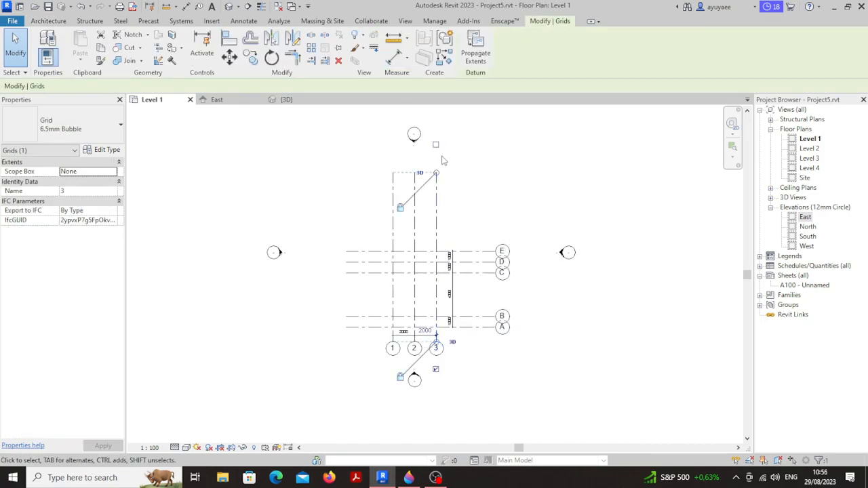
{"action": "left_click", "coordinate": [470, 183]}
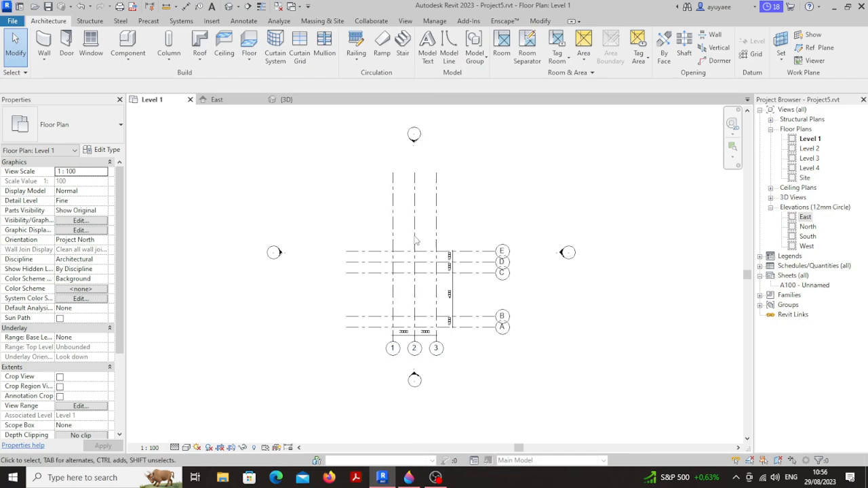
{"action": "left_click", "coordinate": [437, 196]}
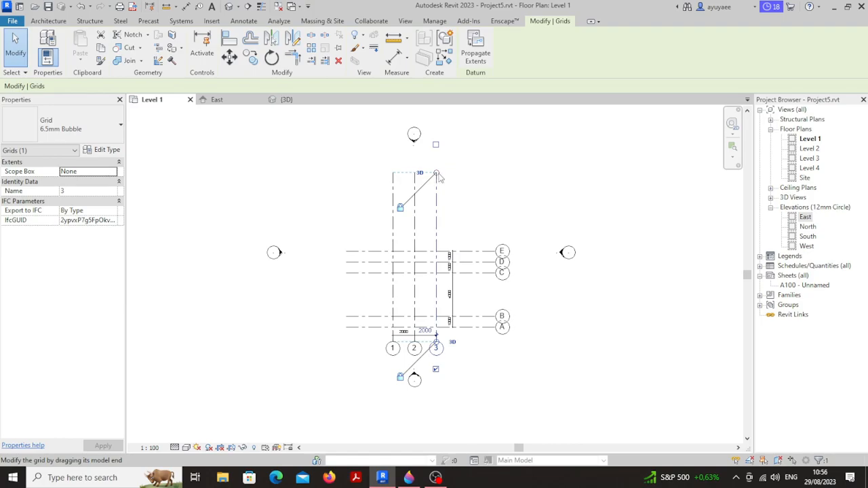
{"action": "key", "text": "Escape"}
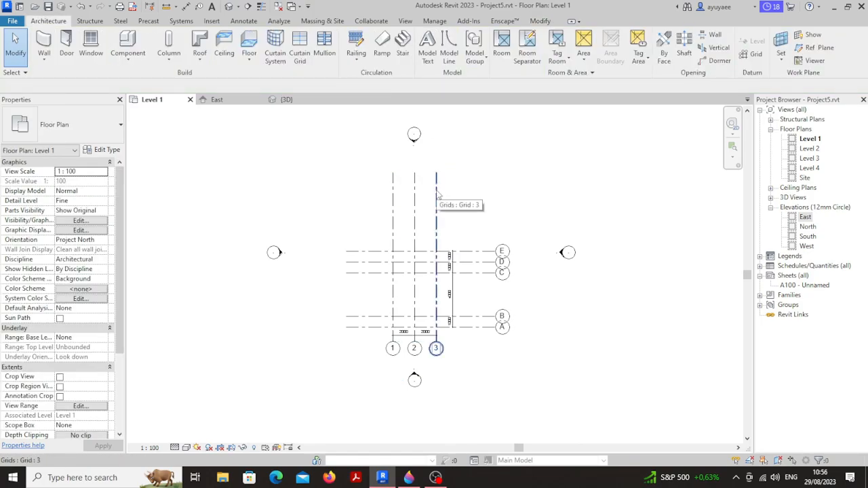
Shorten the upper ends of the three vertical grids together so they stop just above grid E.
{"action": "left_click", "coordinate": [438, 195]}
{"action": "scroll", "coordinate": [437, 175], "scroll_direction": "up", "scroll_amount": 2}
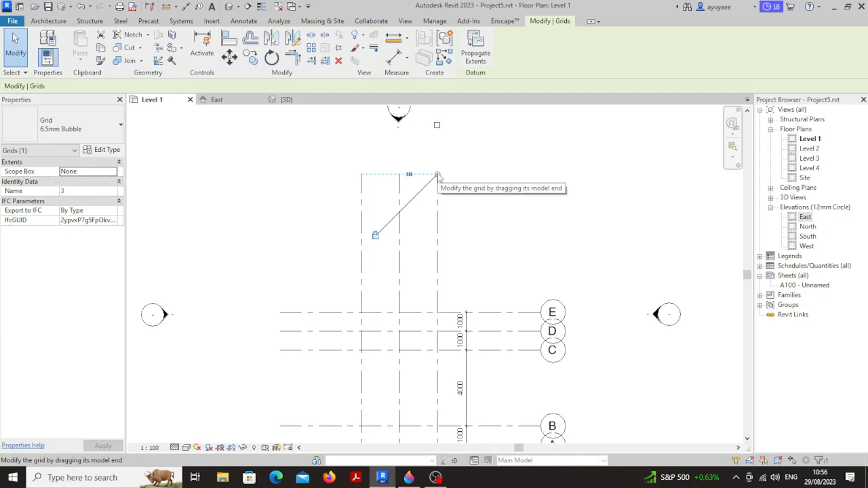
{"action": "left_click_drag", "start_coordinate": [437, 175], "coordinate": [438, 278]}
{"action": "left_click", "coordinate": [463, 272]}
{"action": "scroll", "coordinate": [462, 272], "scroll_direction": "down", "scroll_amount": 1}
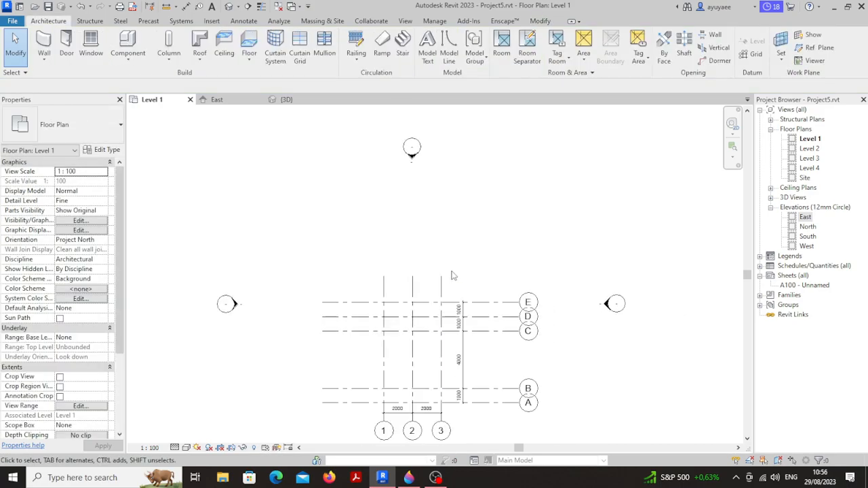
Shorten the west ends of the lettered grids together so they stop just west of grid 1.
{"action": "middle_click_drag", "start_coordinate": [449, 269], "coordinate": [440, 190]}
{"action": "left_click", "coordinate": [361, 223]}
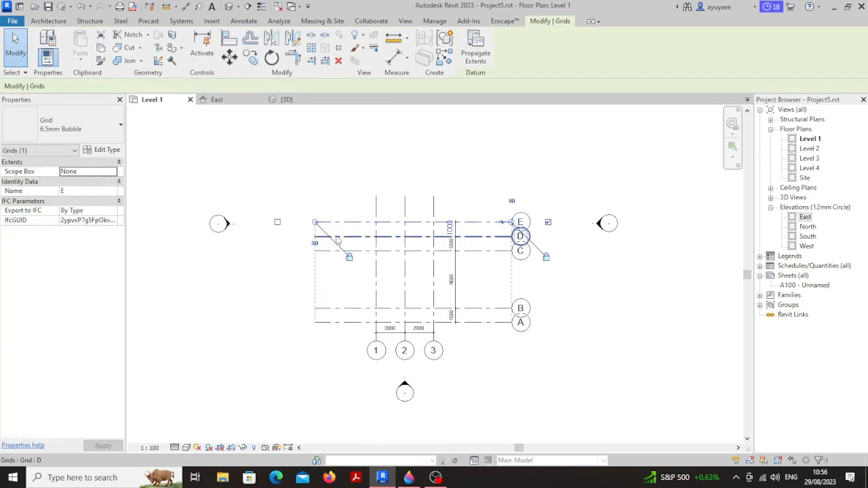
{"action": "left_click_drag", "start_coordinate": [314, 222], "coordinate": [353, 222]}
{"action": "left_click", "coordinate": [345, 163]}
{"action": "scroll", "coordinate": [507, 278], "scroll_direction": "down", "scroll_amount": 1}
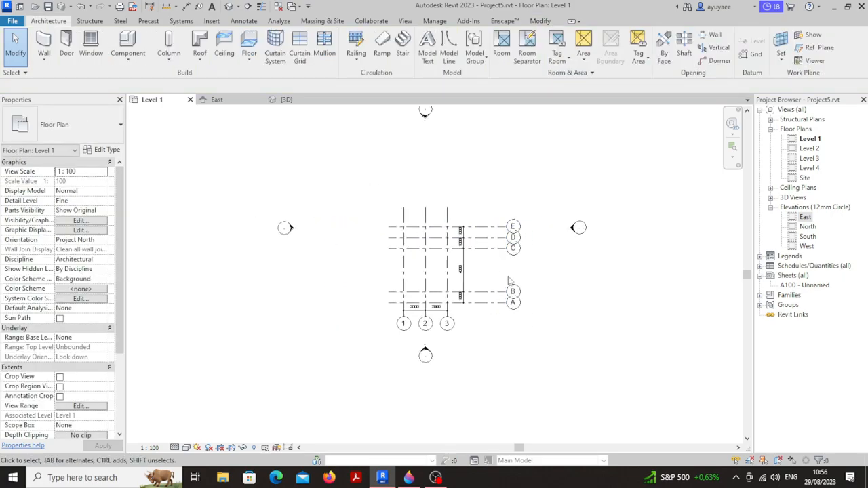
Show the grid bubble at the west end of grid A as well.
{"action": "scroll", "coordinate": [519, 275], "scroll_direction": "up", "scroll_amount": 1}
{"action": "middle_click_drag", "start_coordinate": [490, 298], "coordinate": [549, 316]}
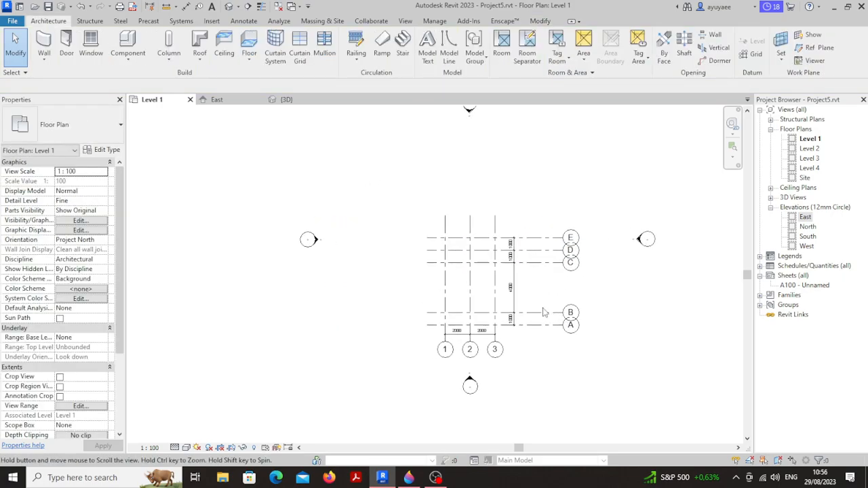
{"action": "scroll", "coordinate": [508, 371], "scroll_direction": "up", "scroll_amount": 2}
{"action": "middle_click_drag", "start_coordinate": [508, 373], "coordinate": [468, 374]}
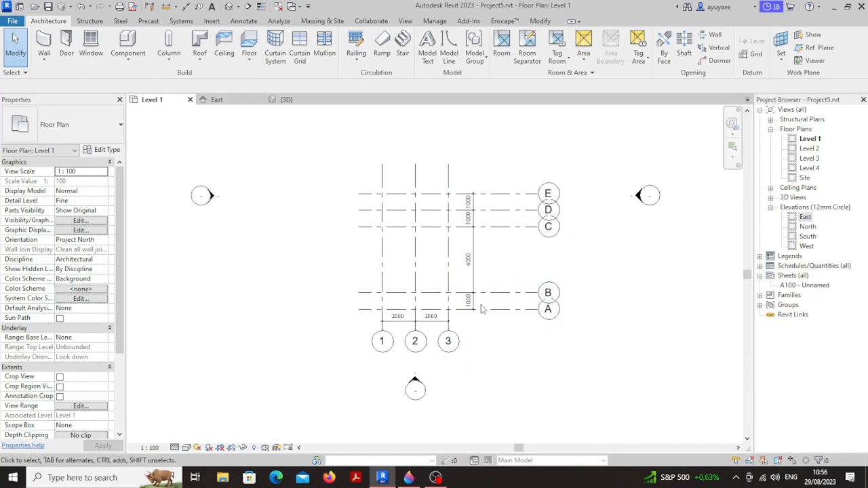
{"action": "left_click", "coordinate": [503, 311]}
{"action": "left_click", "coordinate": [328, 322]}
{"action": "left_click", "coordinate": [364, 312]}
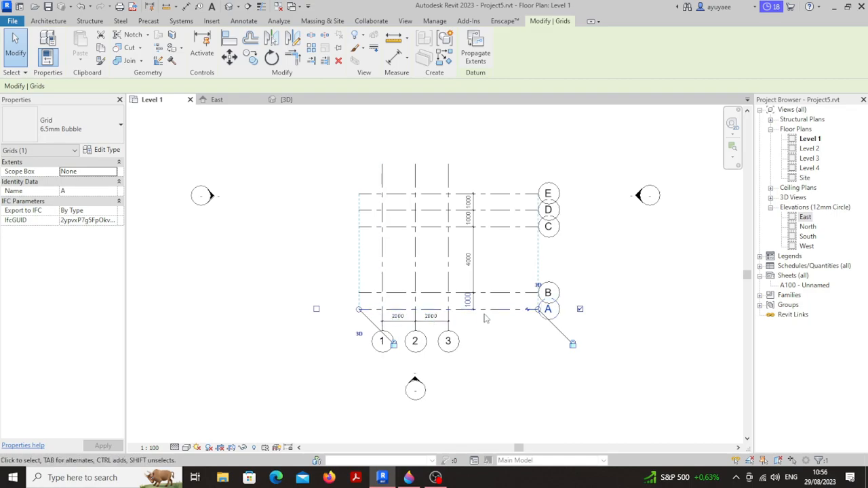
{"action": "left_click", "coordinate": [315, 309]}
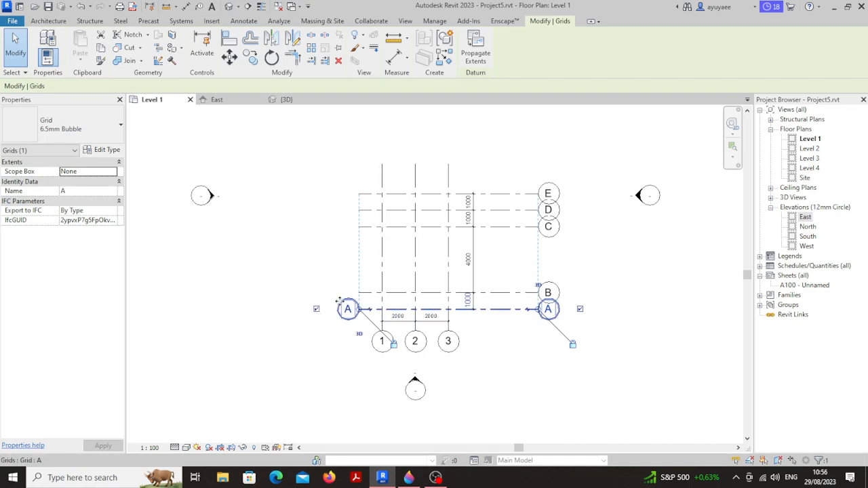
Turn the grid bubble at grid A's east end off and back on.
{"action": "left_click", "coordinate": [579, 309]}
{"action": "left_click", "coordinate": [604, 326]}
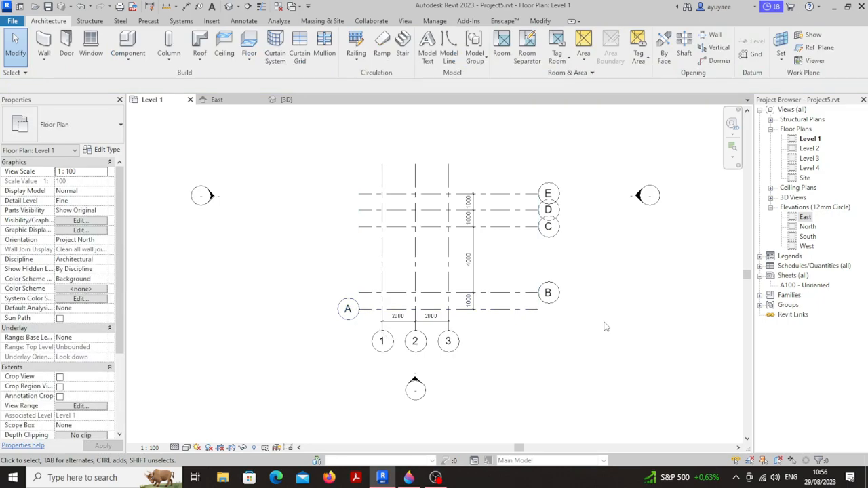
{"action": "left_click", "coordinate": [526, 310]}
{"action": "left_click", "coordinate": [580, 312]}
{"action": "left_click", "coordinate": [512, 314]}
{"action": "left_click", "coordinate": [586, 311]}
{"action": "left_click", "coordinate": [533, 313]}
{"action": "left_click", "coordinate": [578, 313]}
{"action": "left_click", "coordinate": [564, 312]}
{"action": "left_click", "coordinate": [580, 309]}
Hide the grid bubble at the west end of grid A.
{"action": "left_click", "coordinate": [314, 314]}
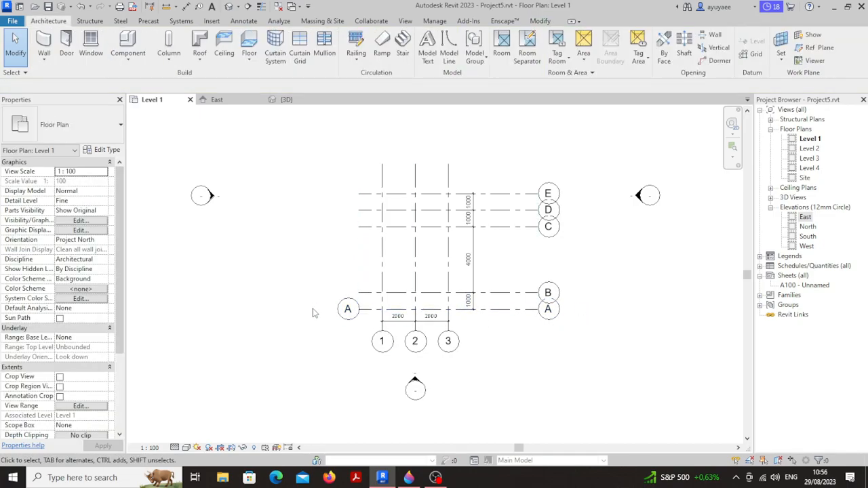
{"action": "left_click", "coordinate": [363, 312]}
{"action": "left_click", "coordinate": [436, 354]}
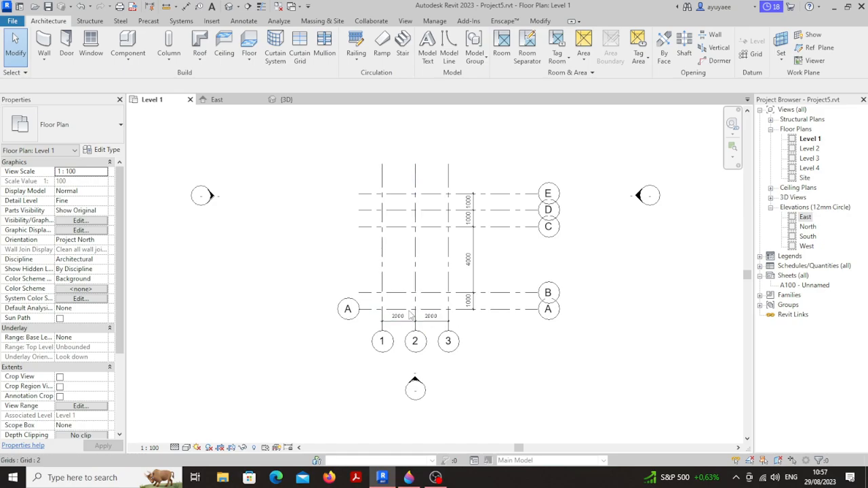
{"action": "left_click", "coordinate": [384, 312]}
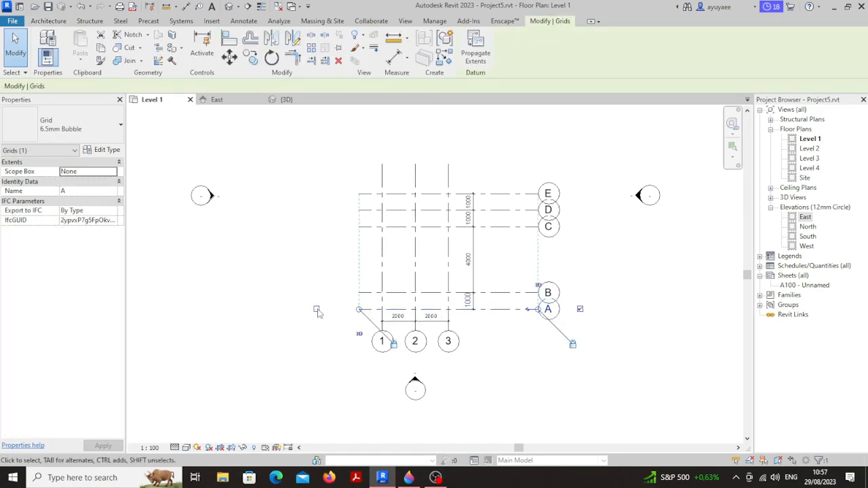
{"action": "left_click", "coordinate": [515, 373]}
{"action": "scroll", "coordinate": [511, 364], "scroll_direction": "down", "scroll_amount": 1}
{"action": "middle_click_drag", "start_coordinate": [510, 362], "coordinate": [485, 384]}
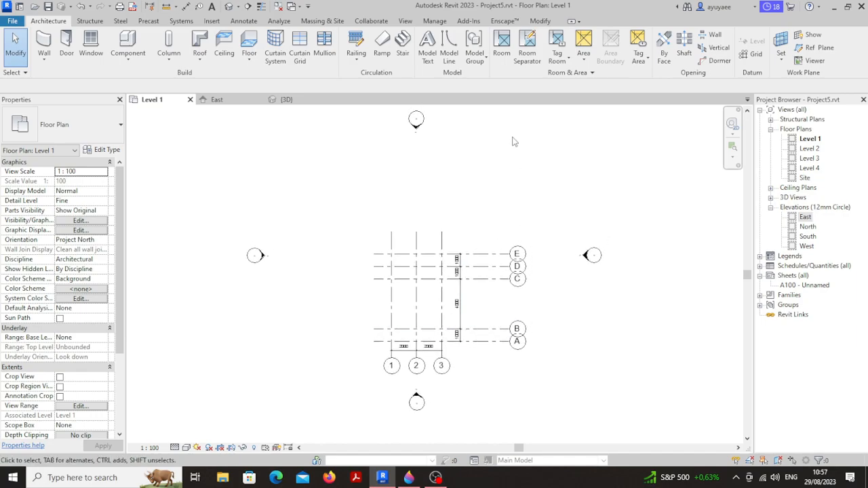
{"action": "scroll", "coordinate": [407, 318], "scroll_direction": "up", "scroll_amount": 2}
{"action": "scroll", "coordinate": [492, 332], "scroll_direction": "down", "scroll_amount": 1}
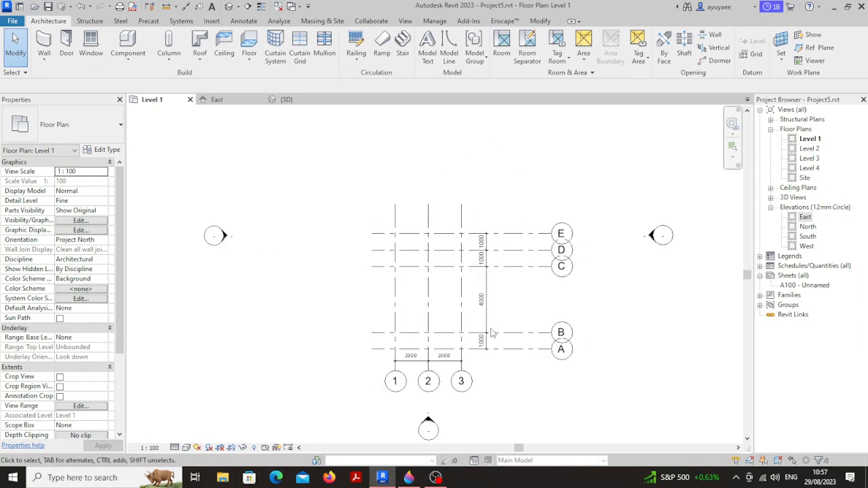
{"action": "middle_click_drag", "start_coordinate": [476, 285], "coordinate": [466, 261]}
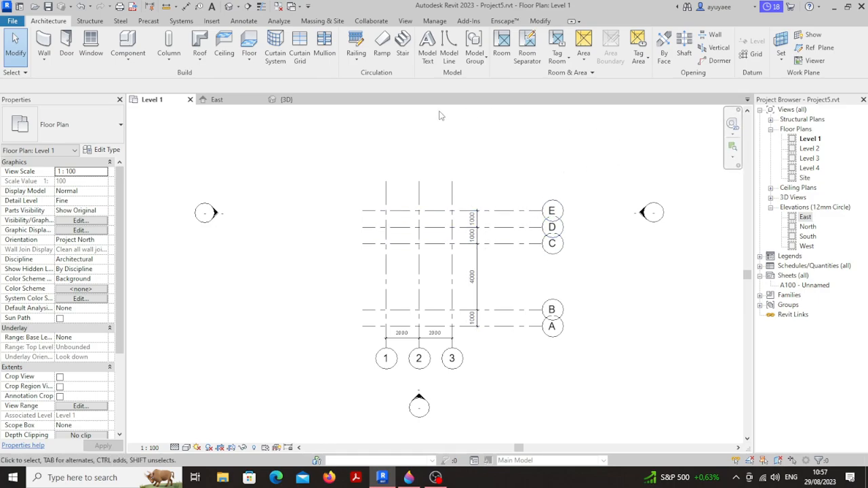
Open the Level 2 floor plan and compare its grids with those on Level 1.
{"action": "double_click", "coordinate": [810, 148]}
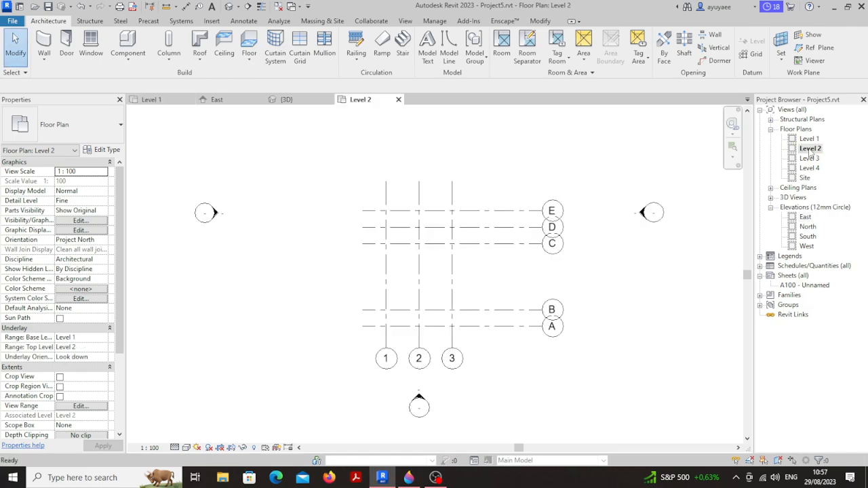
{"action": "middle_click_drag", "start_coordinate": [529, 252], "coordinate": [530, 235]}
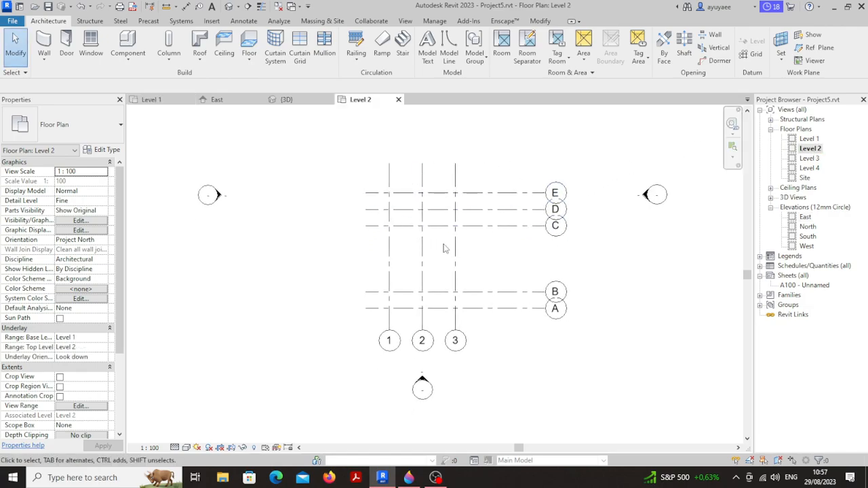
{"action": "left_click", "coordinate": [154, 100]}
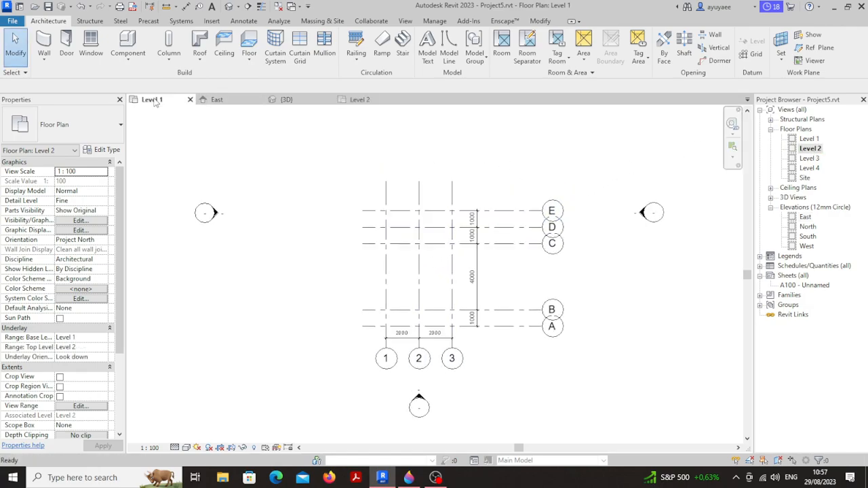
{"action": "left_click", "coordinate": [366, 100]}
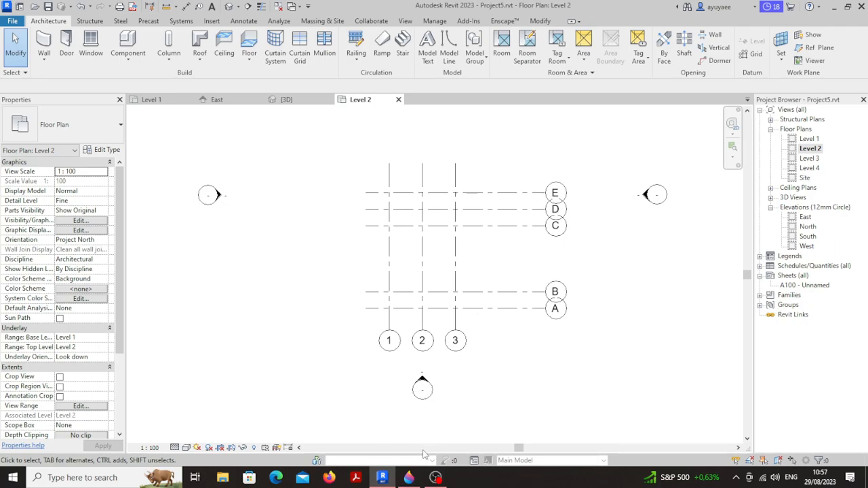
Open the LANTAI 2 drawing in Paint 3D, examine its extra grids and spacings, and return to Revit.
{"action": "left_click", "coordinate": [409, 477]}
{"action": "left_click", "coordinate": [21, 32]}
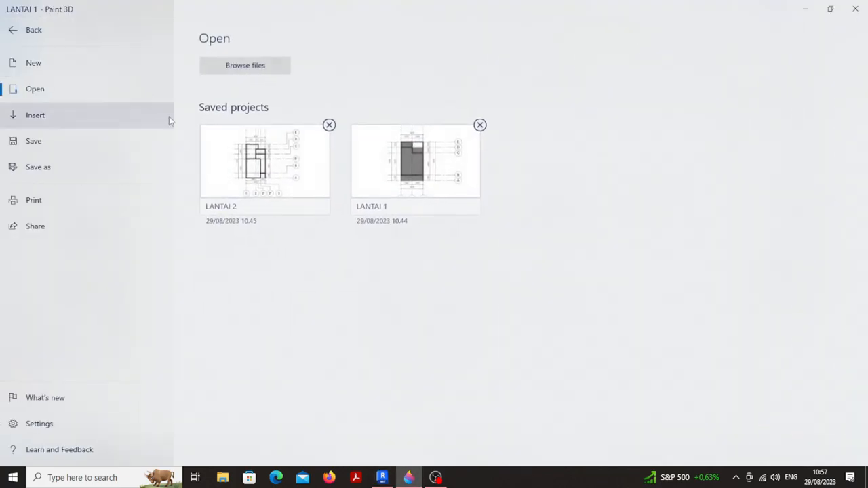
{"action": "left_click", "coordinate": [287, 172]}
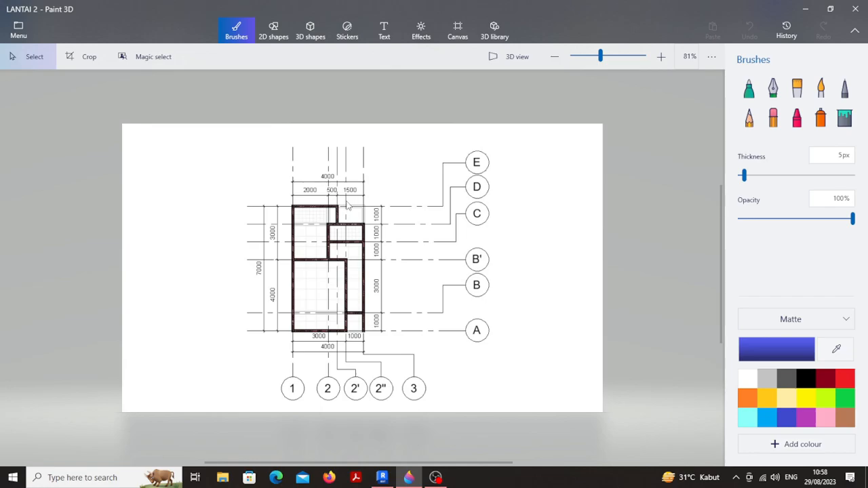
{"action": "left_click", "coordinate": [804, 9]}
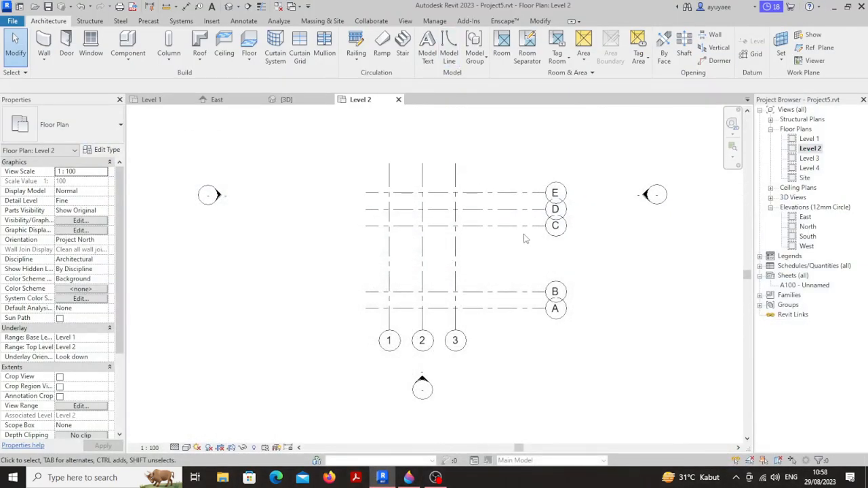
Place two vertical grids east of grid 2 by picking lines at a 500 mm offset, each spaced from the previous grid.
{"action": "key", "text": "g"}
{"action": "key", "text": "r"}
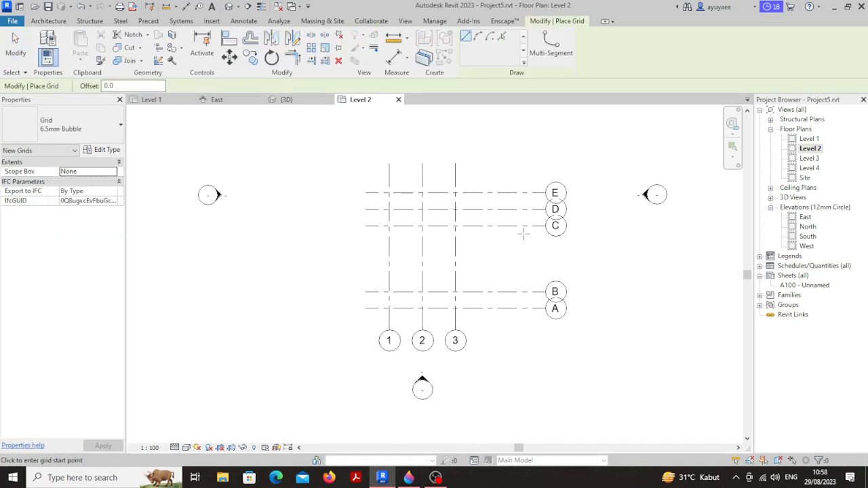
{"action": "left_click", "coordinate": [501, 37]}
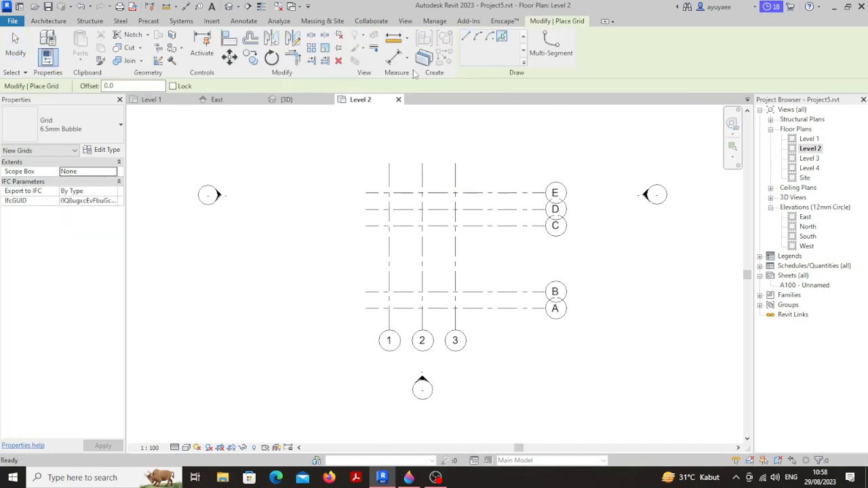
{"action": "left_click", "coordinate": [122, 86]}
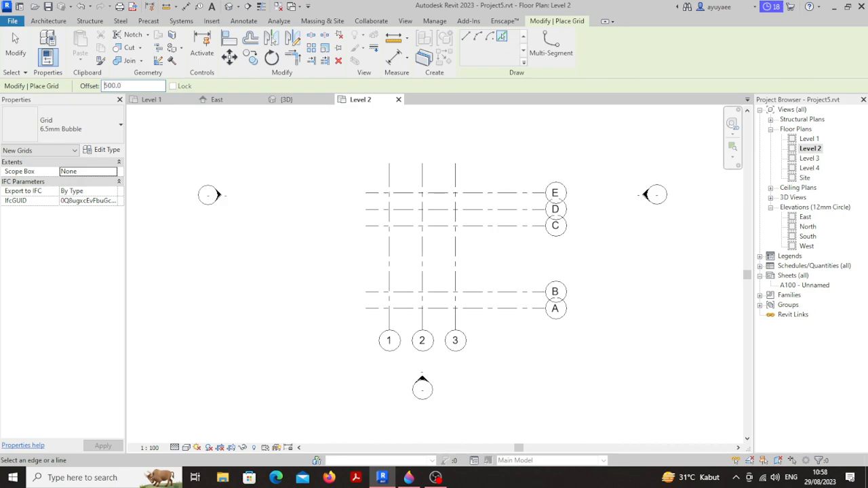
{"action": "left_click", "coordinate": [425, 278]}
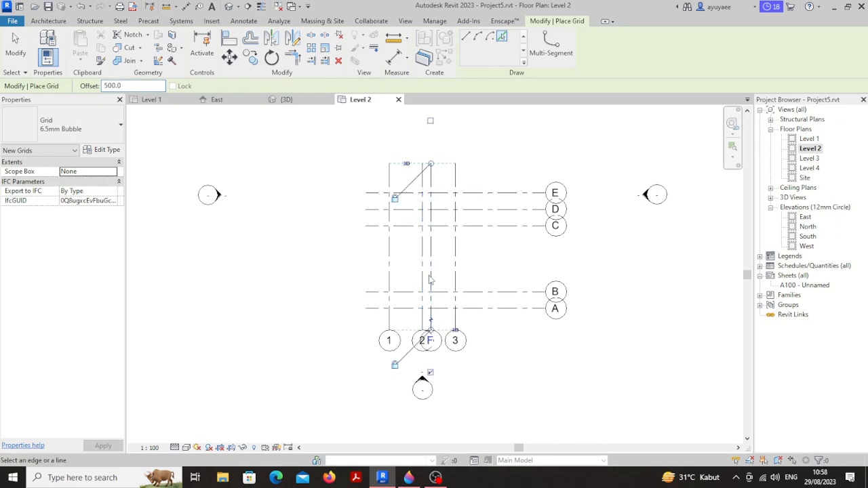
{"action": "left_click", "coordinate": [433, 277]}
{"action": "key", "text": "Escape"}
{"action": "key", "text": "Escape"}
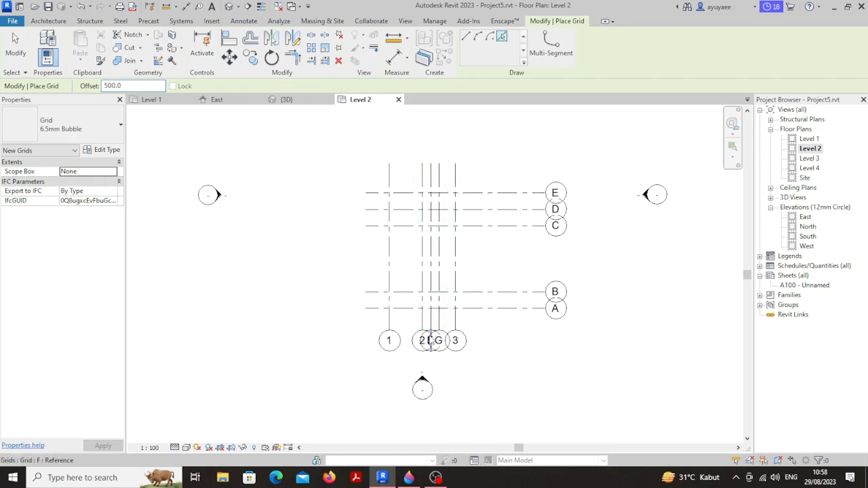
Rename the first new grid east of grid 2 as 2'.
{"action": "left_click", "coordinate": [438, 340]}
{"action": "scroll", "coordinate": [438, 340], "scroll_direction": "up", "scroll_amount": 3}
{"action": "left_click", "coordinate": [437, 344]}
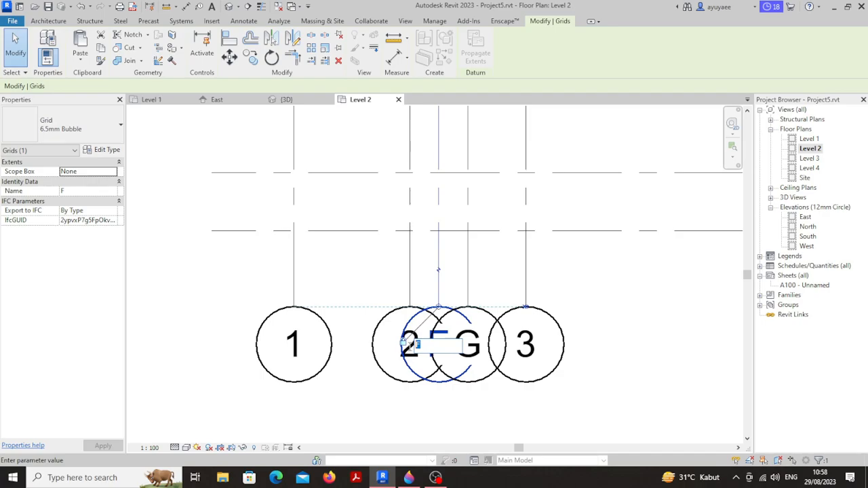
{"action": "type", "text": "2"}
{"action": "key", "text": "Return"}
{"action": "left_click", "coordinate": [508, 399]}
Rename the second new grid, between 2' and 3, as 2''.
{"action": "left_click", "coordinate": [479, 353]}
{"action": "left_click", "coordinate": [479, 353]}
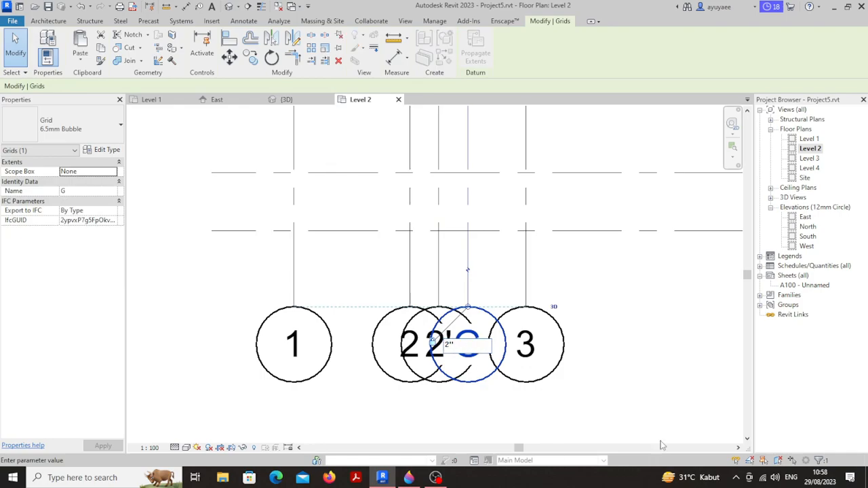
{"action": "left_click", "coordinate": [590, 364]}
{"action": "left_click", "coordinate": [601, 348]}
{"action": "scroll", "coordinate": [513, 289], "scroll_direction": "down", "scroll_amount": 3}
{"action": "middle_click_drag", "start_coordinate": [519, 296], "coordinate": [520, 353]}
{"action": "scroll", "coordinate": [516, 341], "scroll_direction": "down", "scroll_amount": 1}
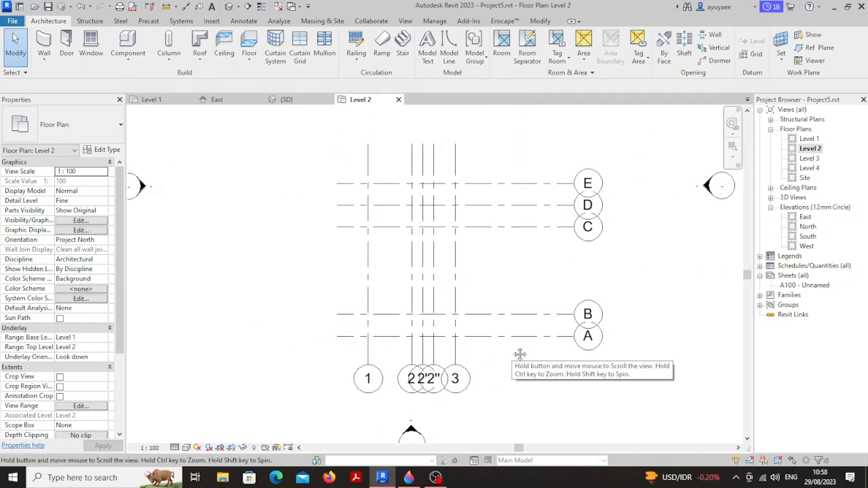
Check the LANTAI 2 drawing in Paint 3D and, back in Revit, place a horizontal grid offset 3000 mm north of grid B.
{"action": "left_click", "coordinate": [410, 477]}
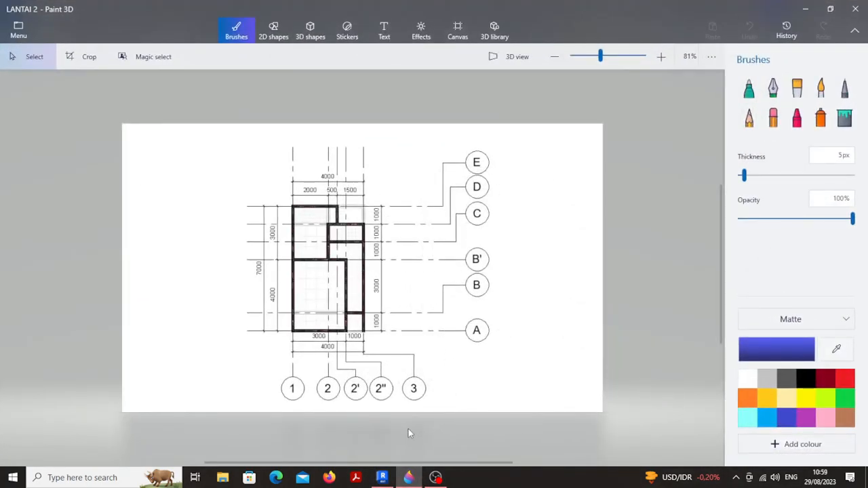
{"action": "left_click", "coordinate": [382, 477]}
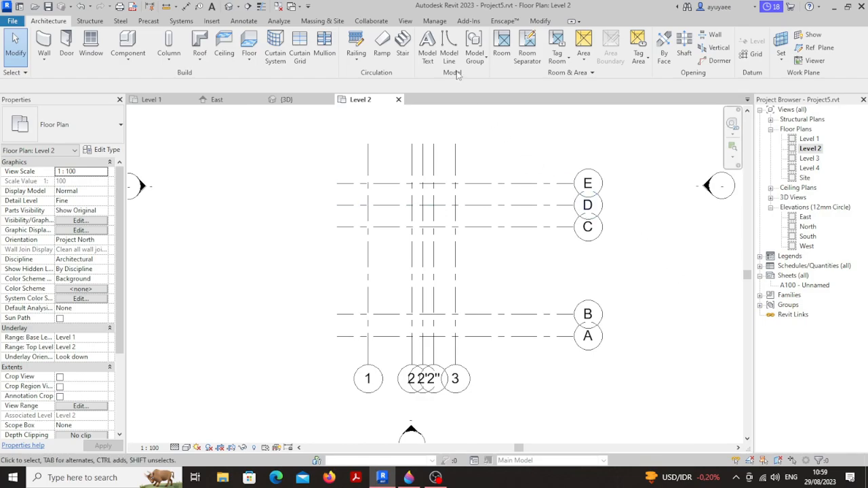
{"action": "key", "text": "g"}
{"action": "key", "text": "r"}
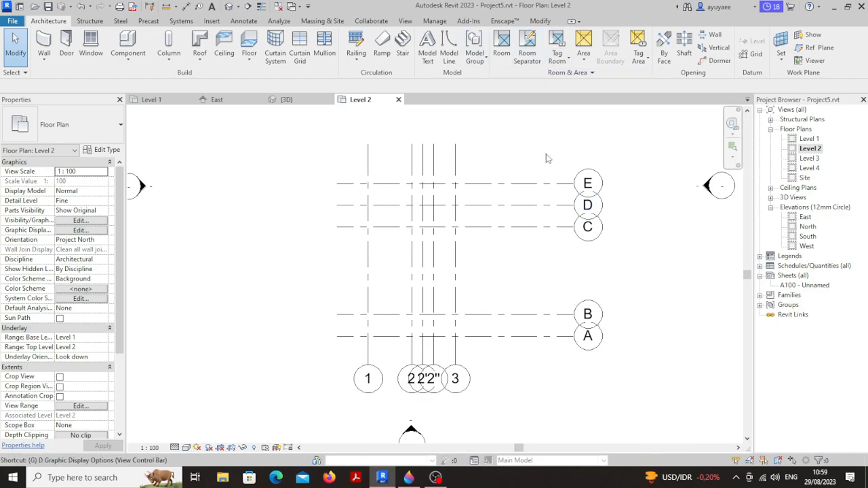
{"action": "left_click", "coordinate": [502, 37]}
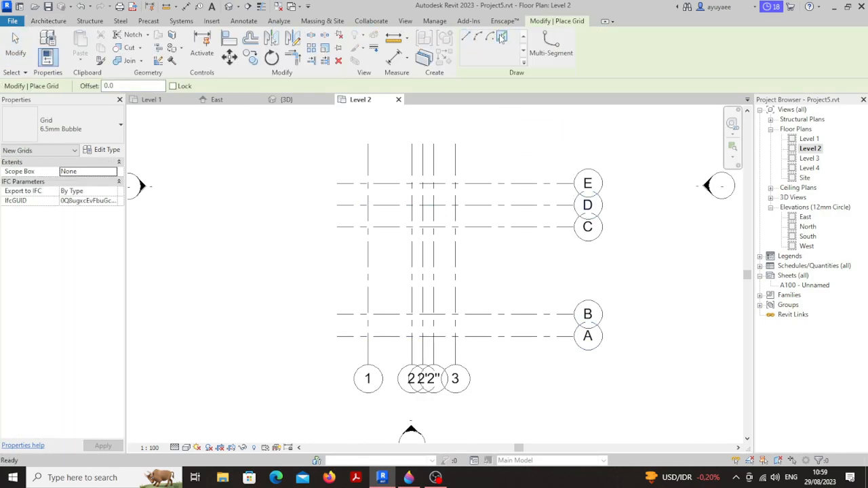
{"action": "left_click_drag", "start_coordinate": [126, 87], "coordinate": [103, 89]}
{"action": "type", "text": "300"}
{"action": "left_click", "coordinate": [528, 316]}
{"action": "key", "text": "Escape"}
{"action": "key", "text": "Escape"}
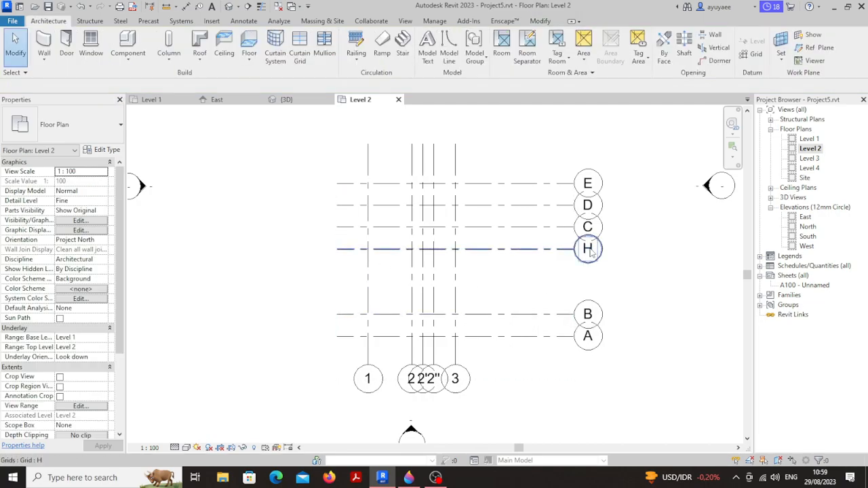
Rename the new horizontal grid between B and C as B'.
{"action": "double_click", "coordinate": [588, 249]}
{"action": "type", "text": "B"}
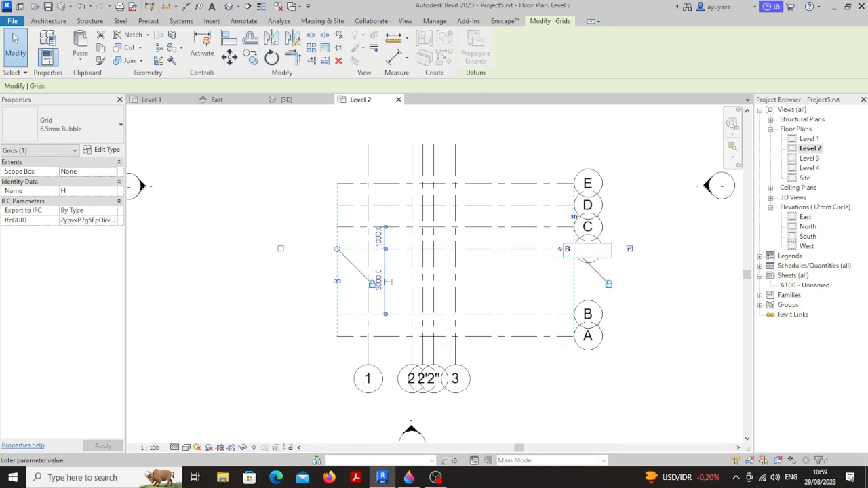
{"action": "key", "text": "Return"}
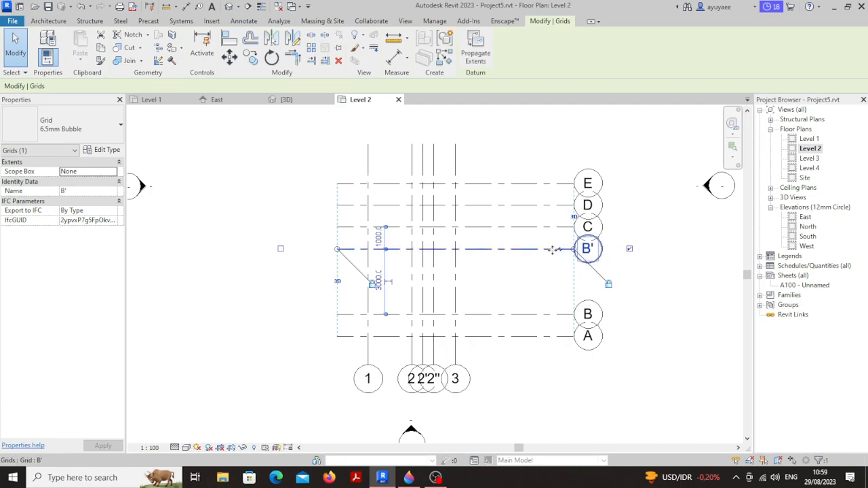
{"action": "left_click", "coordinate": [504, 277]}
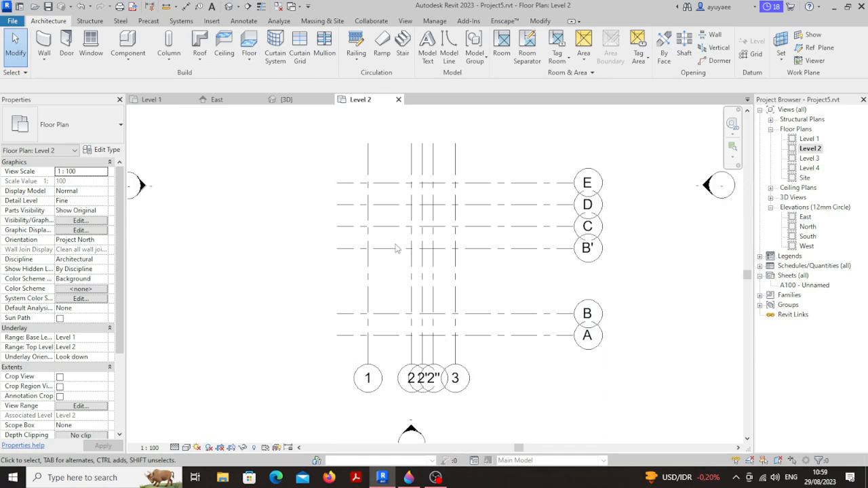
Compare the grids on the Level 1 and Level 2 plans with the LANTAI 2 drawing in Paint 3D.
{"action": "left_click", "coordinate": [165, 103]}
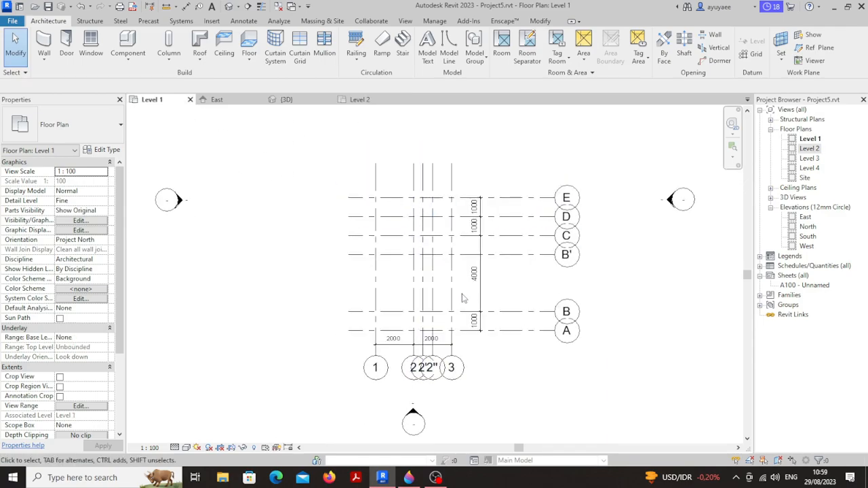
{"action": "left_click", "coordinate": [381, 102]}
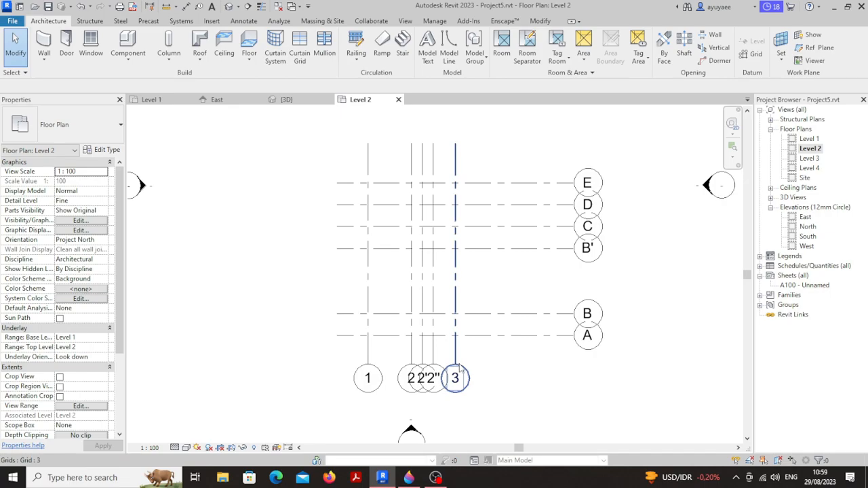
{"action": "middle_click_drag", "start_coordinate": [495, 336], "coordinate": [517, 336]}
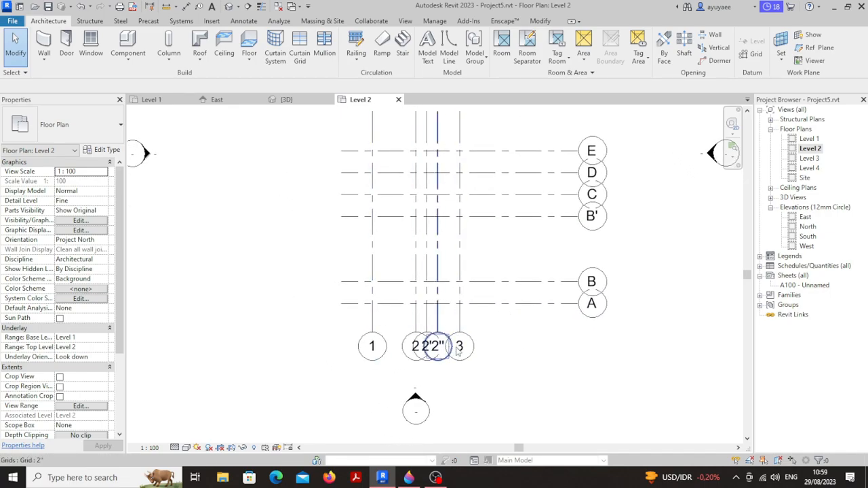
{"action": "middle_click_drag", "start_coordinate": [459, 345], "coordinate": [464, 372]}
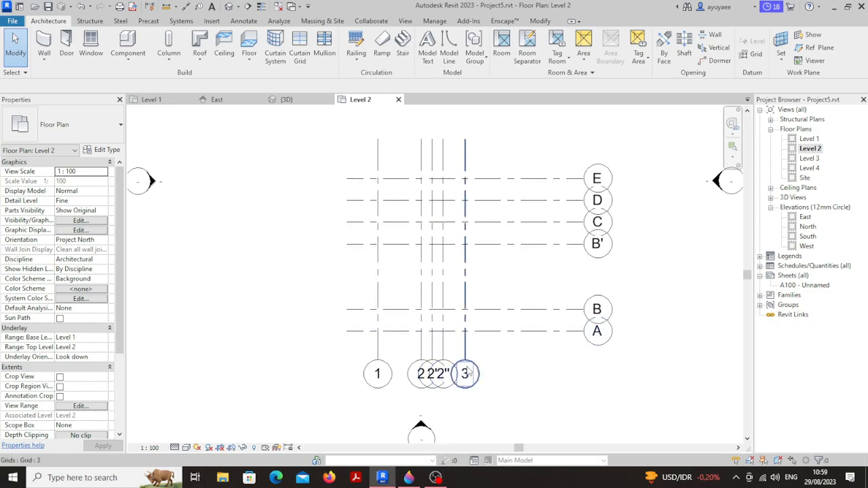
{"action": "left_click", "coordinate": [409, 477]}
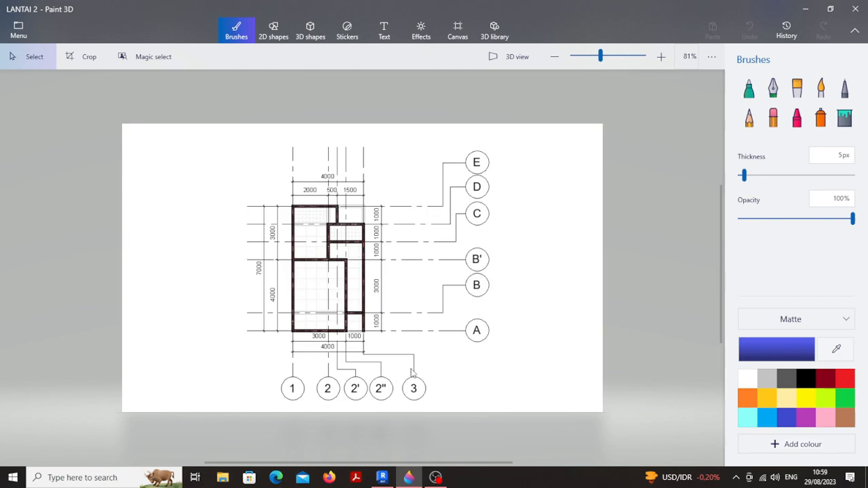
Switch back to Revit and add an elbow to the lower end of grid 3, shifting its bubble east of 2''.
{"action": "key", "text": "alt+Tab"}
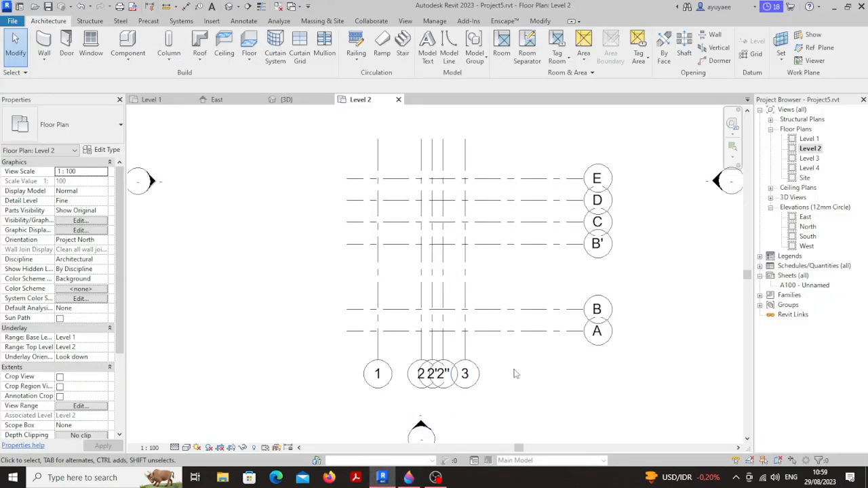
{"action": "scroll", "coordinate": [513, 371], "scroll_direction": "up", "scroll_amount": 1}
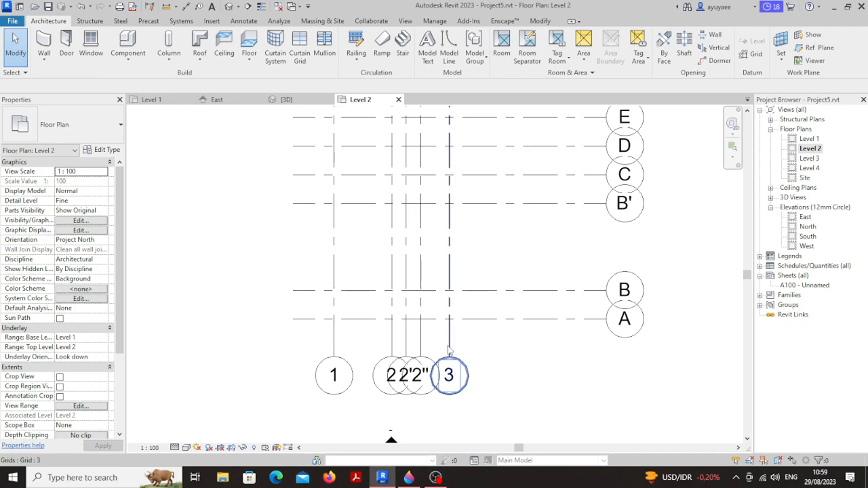
{"action": "left_click", "coordinate": [447, 349]}
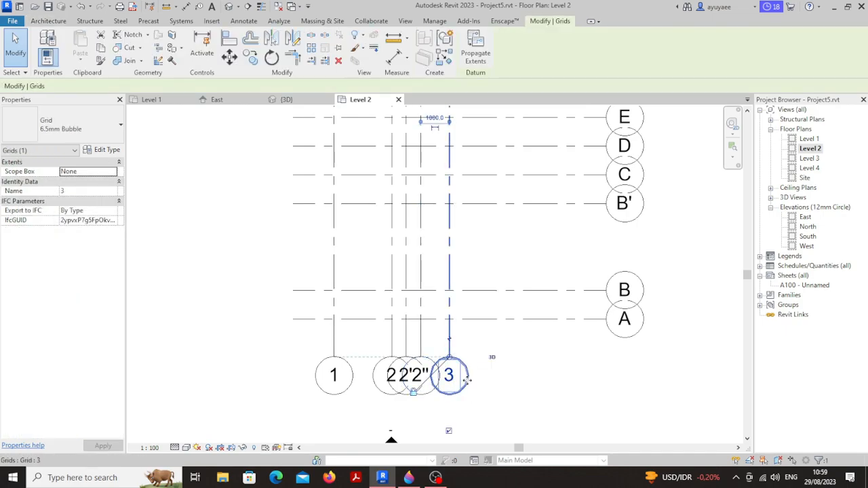
{"action": "scroll", "coordinate": [449, 341], "scroll_direction": "up", "scroll_amount": 2}
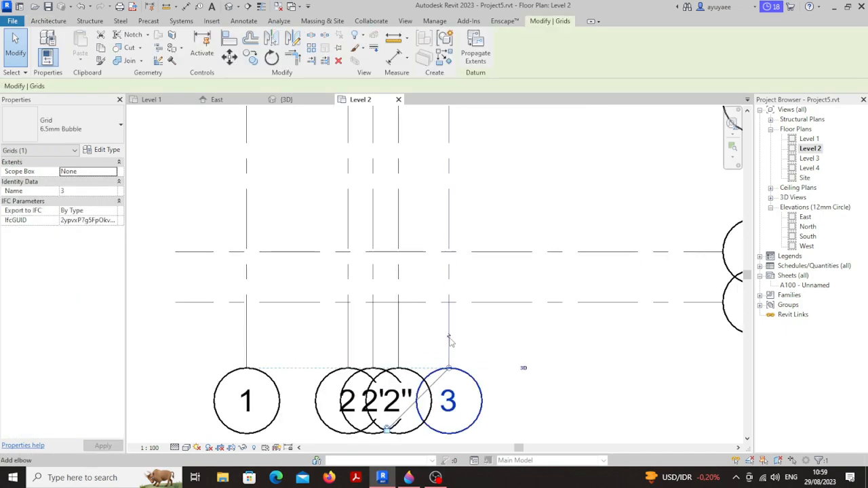
{"action": "scroll", "coordinate": [448, 340], "scroll_direction": "up", "scroll_amount": 1}
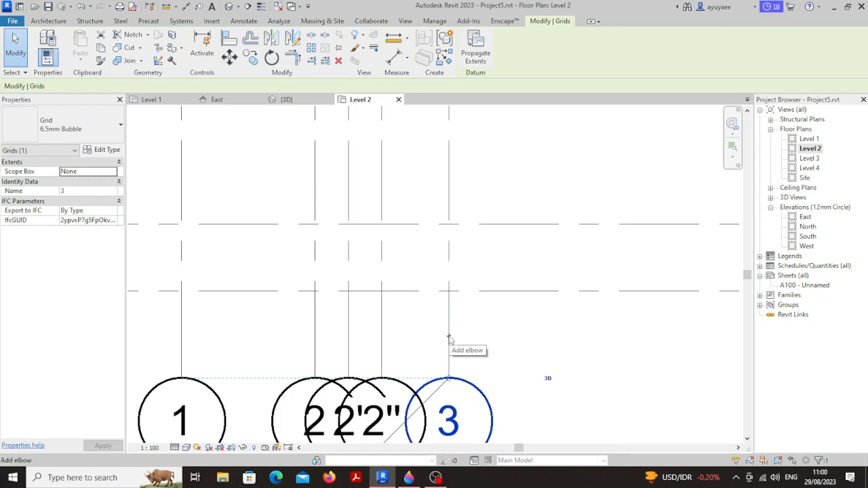
{"action": "left_click", "coordinate": [448, 339]}
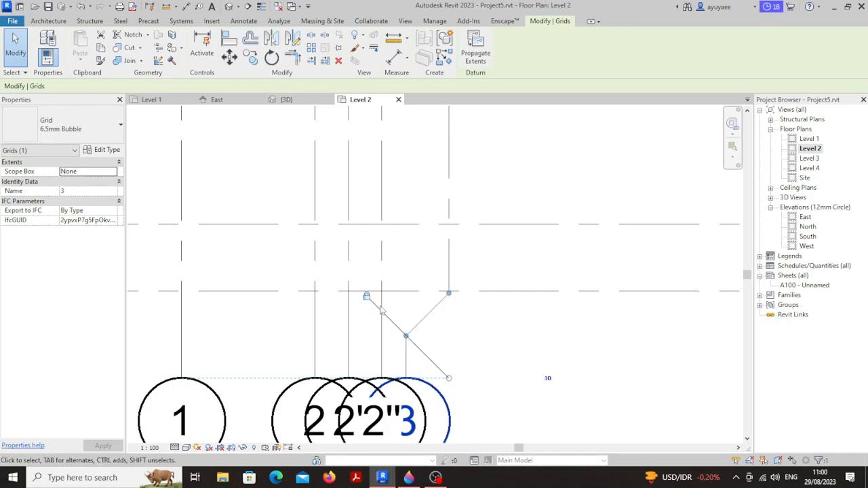
{"action": "scroll", "coordinate": [386, 311], "scroll_direction": "down", "scroll_amount": 1}
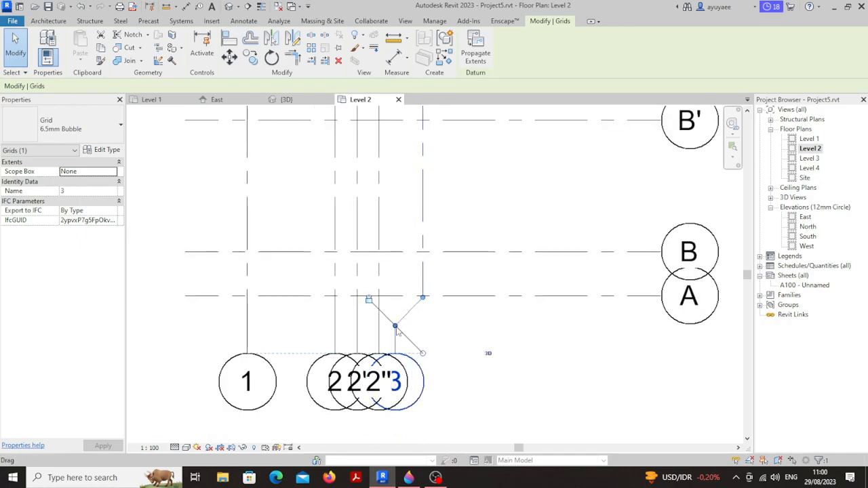
{"action": "left_click_drag", "start_coordinate": [396, 326], "coordinate": [437, 328]}
Square grid 3's elbow just below grid A and move its bubble farther east, leaving room for the 2'' bubble.
{"action": "left_click", "coordinate": [377, 331]}
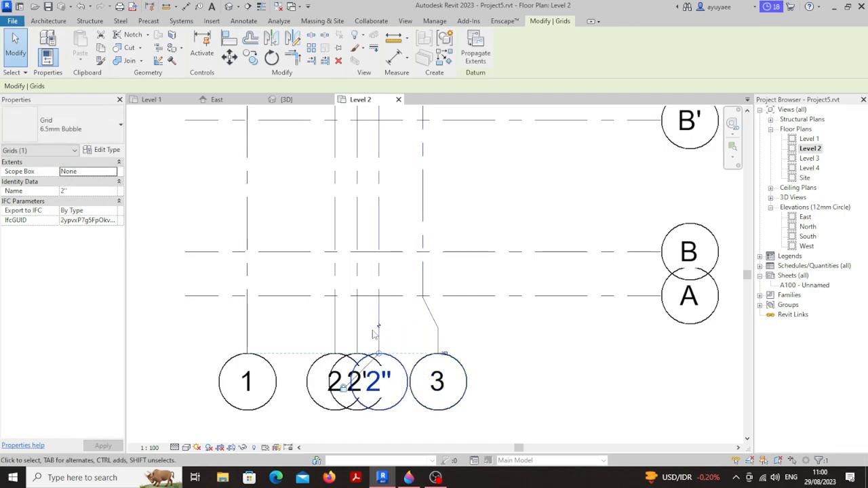
{"action": "left_click", "coordinate": [437, 330]}
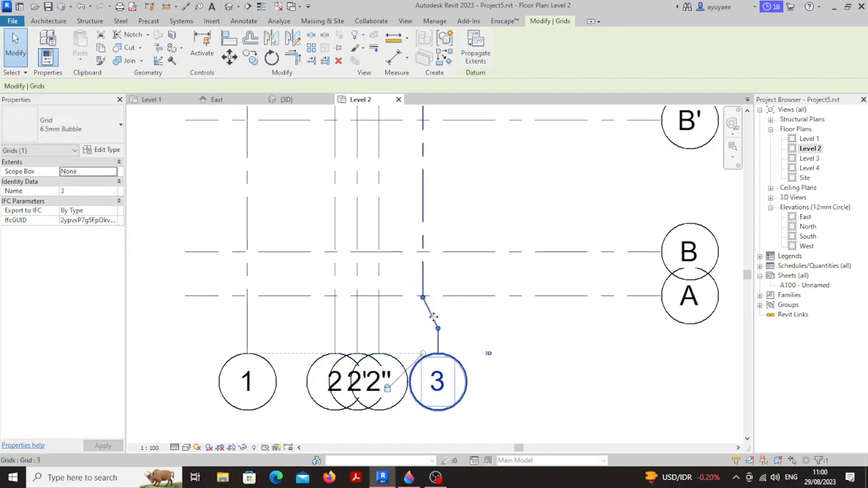
{"action": "left_click_drag", "start_coordinate": [438, 331], "coordinate": [501, 302]}
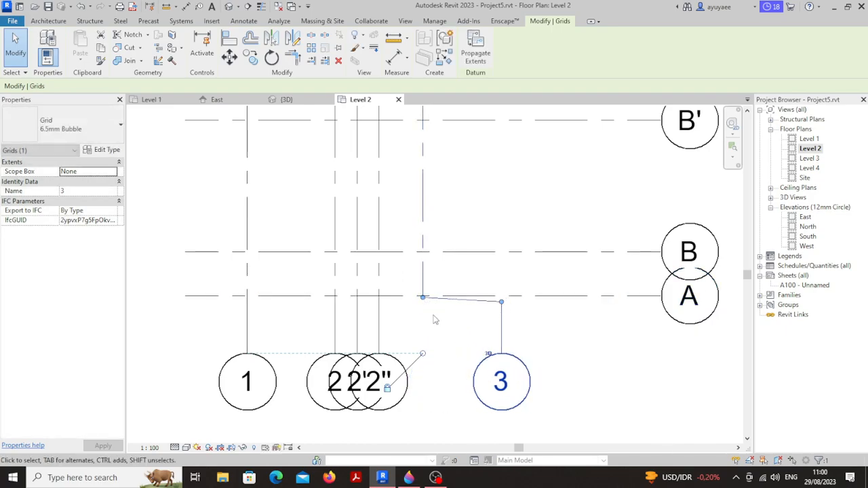
{"action": "left_click_drag", "start_coordinate": [422, 297], "coordinate": [423, 301]}
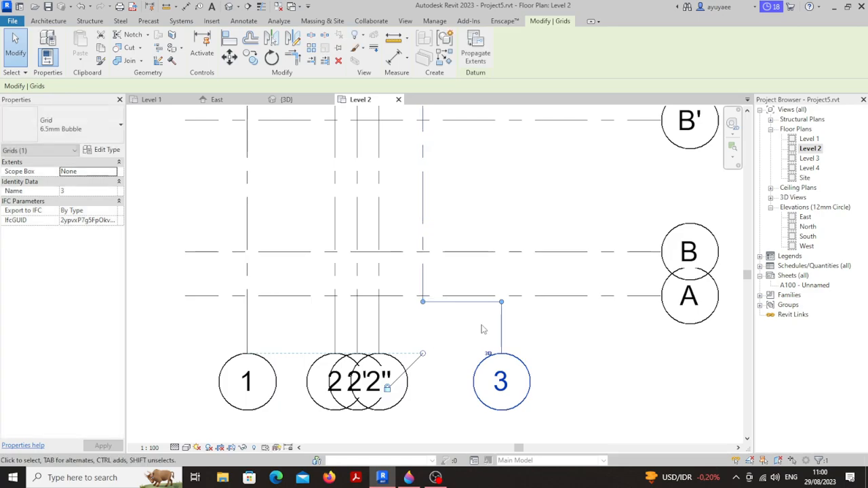
{"action": "left_click_drag", "start_coordinate": [499, 303], "coordinate": [517, 302]}
{"action": "left_click", "coordinate": [568, 327]}
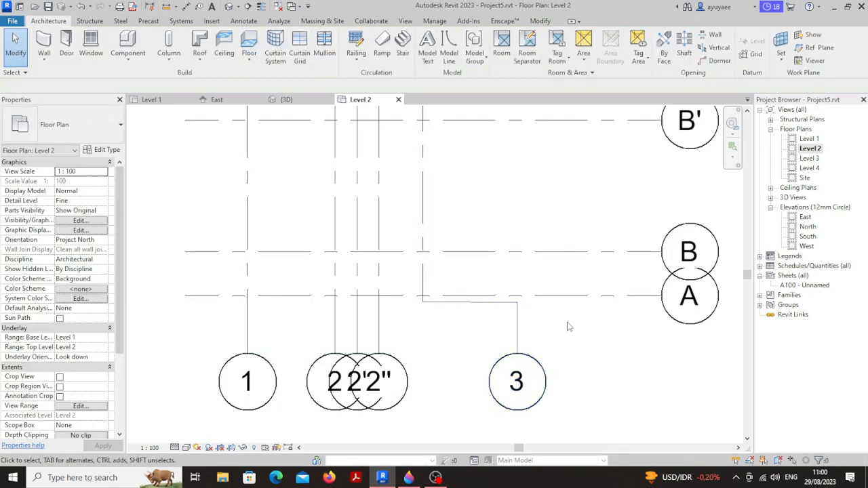
Add a squared elbow to the lower end of grid 2'' and shift its bubble east beside the bubble of grid 3.
{"action": "scroll", "coordinate": [464, 328], "scroll_direction": "down", "scroll_amount": 2}
{"action": "left_click", "coordinate": [401, 343]}
{"action": "left_click", "coordinate": [400, 328]}
{"action": "left_click_drag", "start_coordinate": [382, 332], "coordinate": [460, 326]}
{"action": "left_click_drag", "start_coordinate": [400, 309], "coordinate": [362, 329]}
Add a squared elbow to grid 2' just above its bubble and place the bubble between those of grids 2 and 2''.
{"action": "left_click", "coordinate": [383, 330]}
{"action": "left_click_drag", "start_coordinate": [437, 314], "coordinate": [436, 306]}
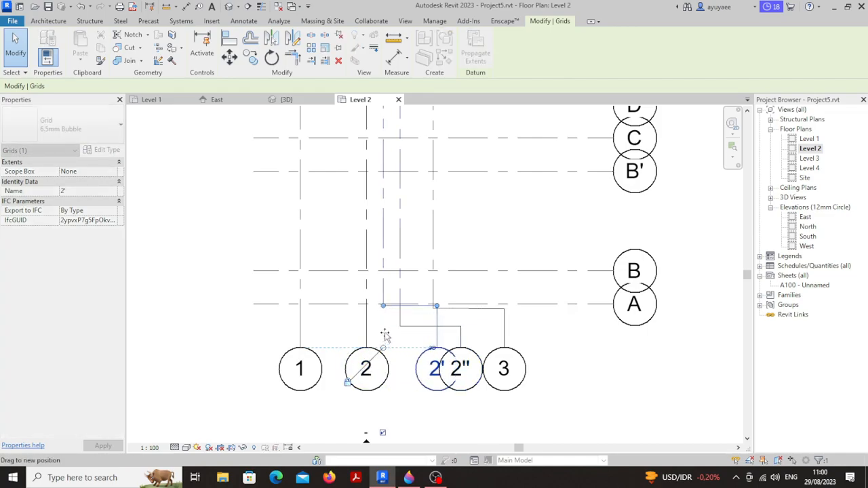
{"action": "left_click_drag", "start_coordinate": [384, 330], "coordinate": [384, 331]}
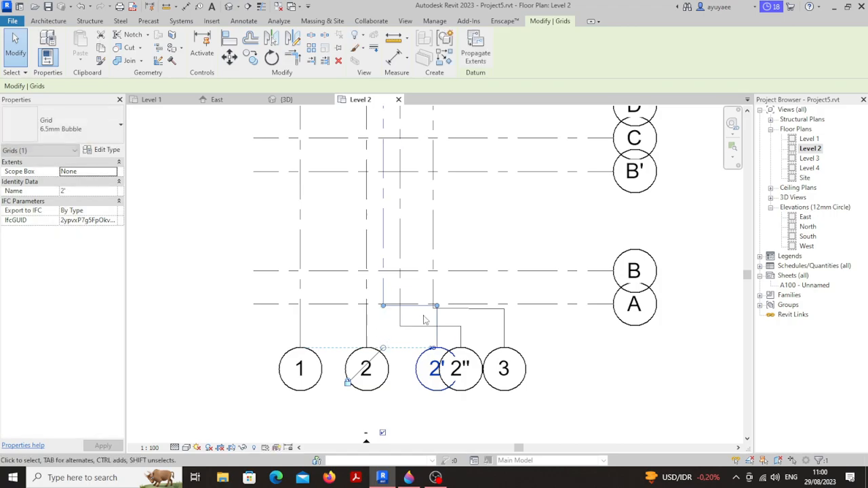
{"action": "left_click_drag", "start_coordinate": [436, 306], "coordinate": [437, 339]}
{"action": "left_click_drag", "start_coordinate": [381, 310], "coordinate": [384, 339]}
{"action": "left_click_drag", "start_coordinate": [436, 339], "coordinate": [415, 341]}
{"action": "left_click", "coordinate": [398, 410]}
{"action": "scroll", "coordinate": [381, 360], "scroll_direction": "down", "scroll_amount": 2}
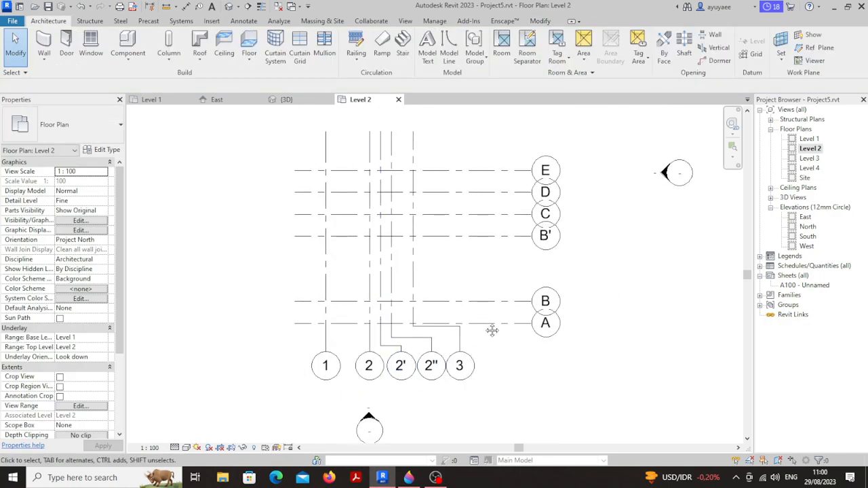
Add an elbow to grid B and shift its bubble north, clear of grid A's bubble.
{"action": "middle_click_drag", "start_coordinate": [491, 334], "coordinate": [529, 341]}
{"action": "left_click", "coordinate": [533, 310]}
{"action": "left_click_drag", "start_coordinate": [554, 310], "coordinate": [534, 288]}
{"action": "left_click", "coordinate": [588, 267]}
{"action": "middle_click_drag", "start_coordinate": [588, 267], "coordinate": [549, 308]}
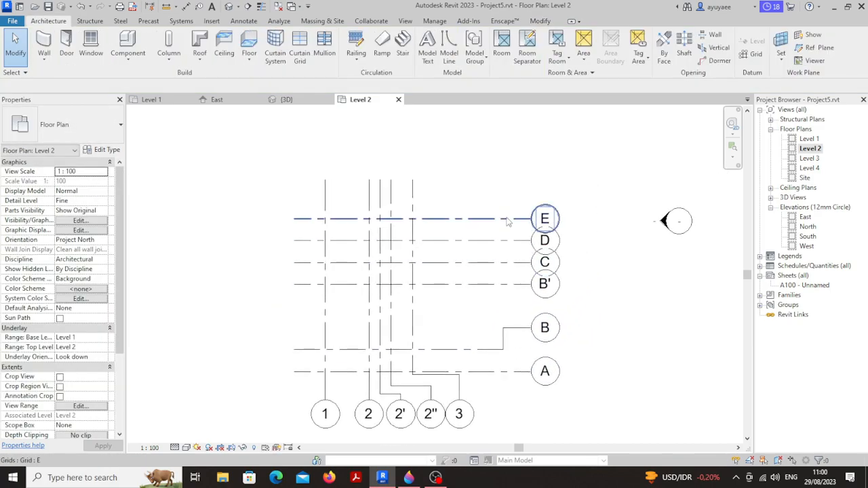
Add elbows to grids E and D and shift both bubbles north so they are spaced apart.
{"action": "left_click", "coordinate": [507, 221]}
{"action": "left_click_drag", "start_coordinate": [522, 224], "coordinate": [504, 189]}
{"action": "left_click", "coordinate": [515, 242]}
{"action": "left_click_drag", "start_coordinate": [515, 245], "coordinate": [514, 218]}
{"action": "left_click", "coordinate": [513, 269]}
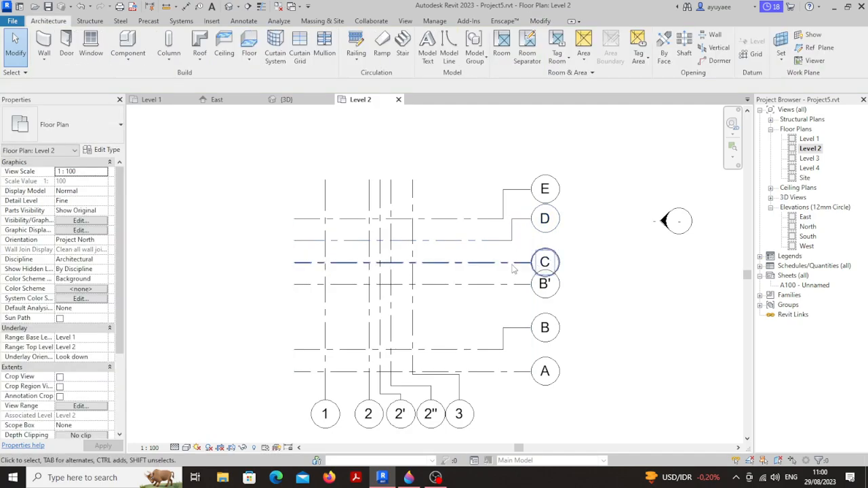
Add a squared elbow to grid C and shift its bubble north, between the bubbles of D and B'.
{"action": "left_click", "coordinate": [514, 264]}
{"action": "left_click", "coordinate": [517, 267]}
{"action": "left_click", "coordinate": [522, 255]}
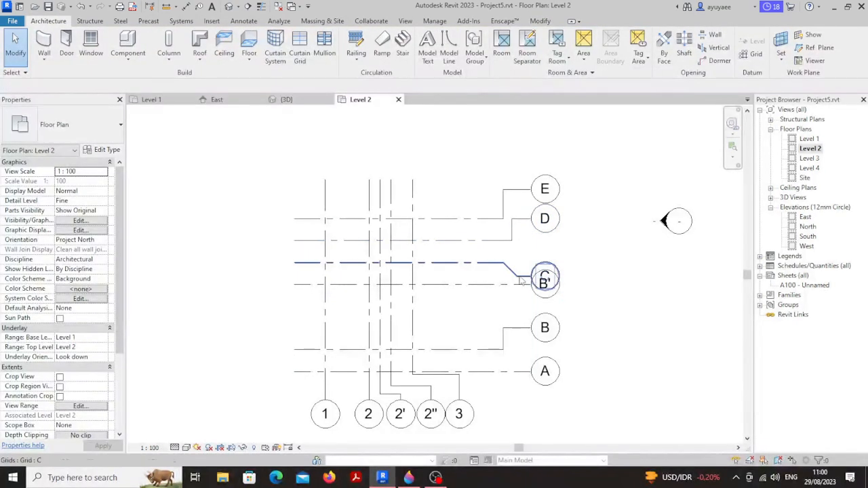
{"action": "left_click", "coordinate": [522, 278]}
{"action": "mouse_move", "coordinate": [518, 275]}
{"action": "left_mouse_down"}
{"action": "mouse_move", "coordinate": [498, 242]}
{"action": "mouse_move", "coordinate": [518, 262]}
{"action": "mouse_move", "coordinate": [511, 241]}
{"action": "mouse_move", "coordinate": [521, 246]}
{"action": "mouse_move", "coordinate": [524, 265]}
{"action": "left_mouse_up"}
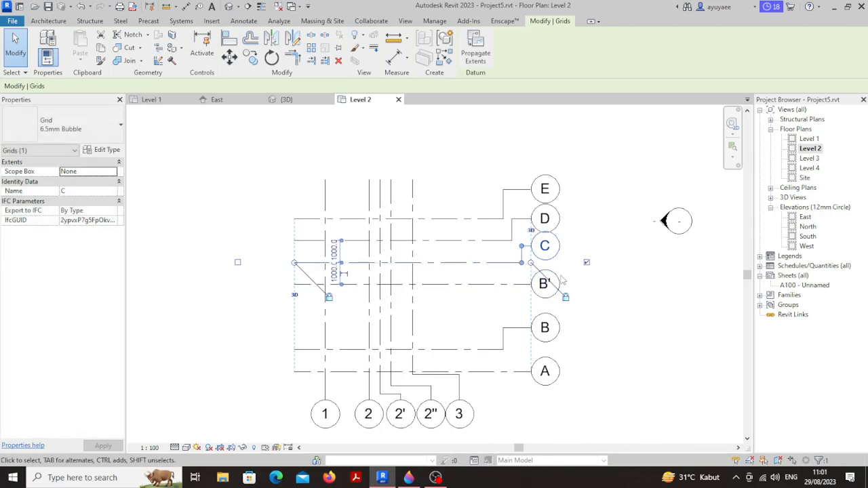
{"action": "left_click", "coordinate": [438, 298]}
Place an aligned dimension string across vertical grids 1, 2, 2', 2'' and 3, between grids B and A.
{"action": "scroll", "coordinate": [438, 298], "scroll_direction": "down", "scroll_amount": 1}
{"action": "scroll", "coordinate": [437, 298], "scroll_direction": "up", "scroll_amount": 3}
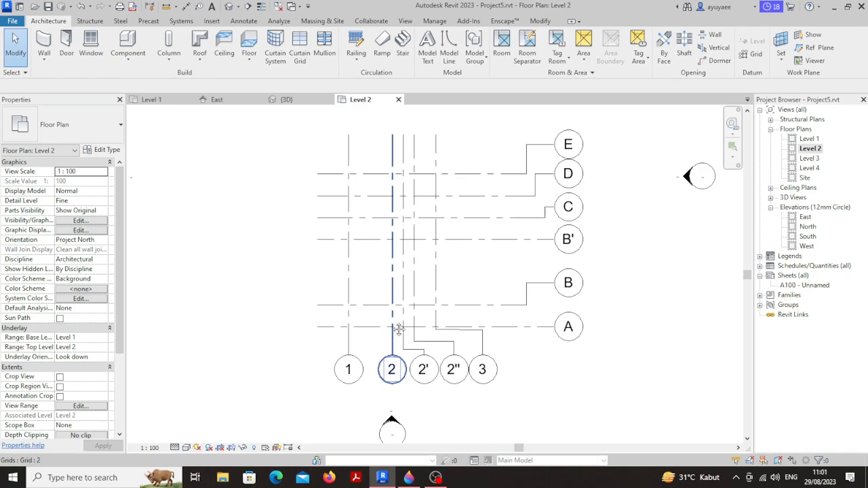
{"action": "middle_click_drag", "start_coordinate": [392, 326], "coordinate": [393, 361]}
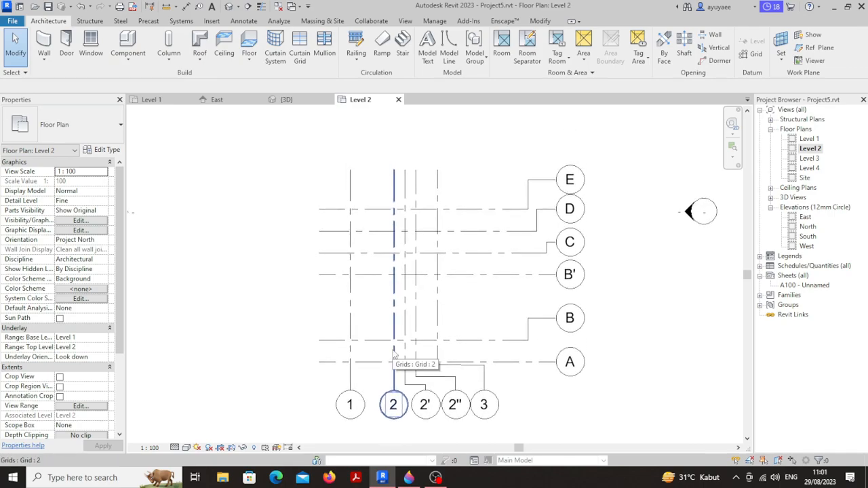
{"action": "key", "text": "d"}
{"action": "key", "text": "i"}
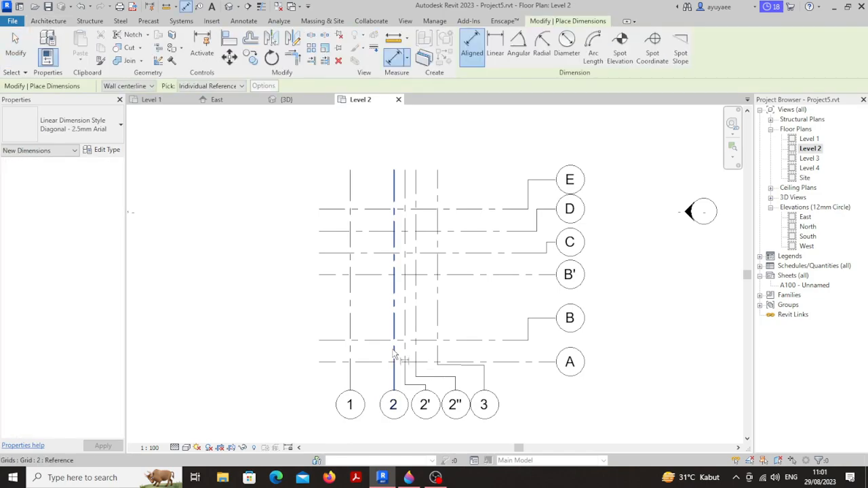
{"action": "left_click", "coordinate": [350, 375]}
{"action": "left_click", "coordinate": [394, 375]}
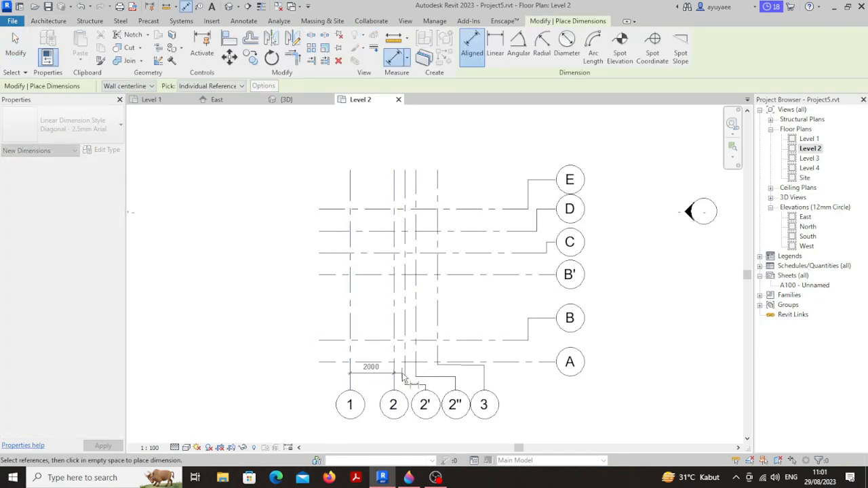
{"action": "left_click", "coordinate": [407, 375]}
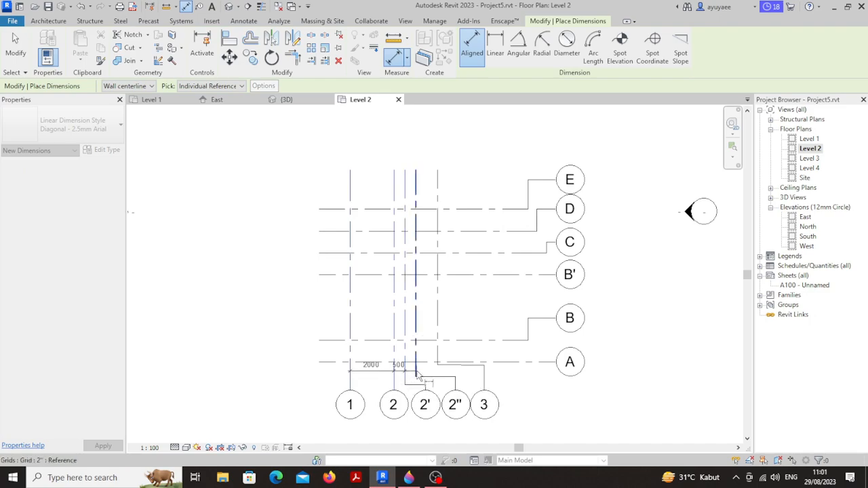
{"action": "left_click", "coordinate": [415, 371]}
{"action": "left_click", "coordinate": [437, 364]}
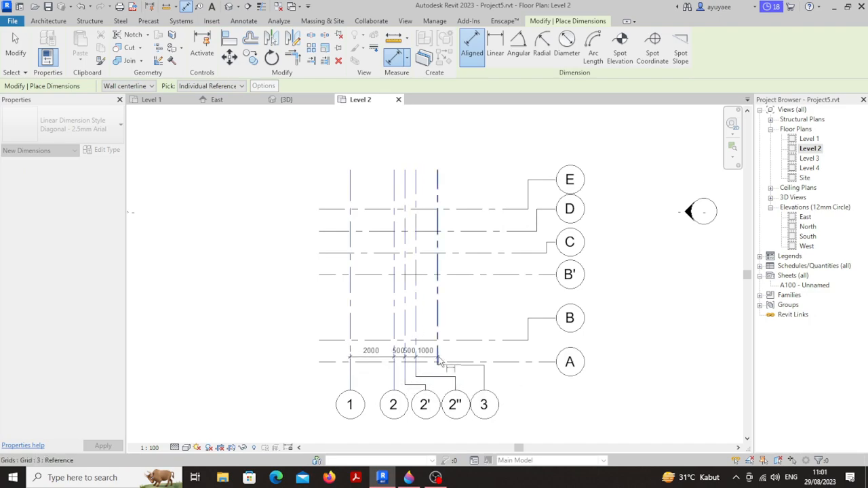
{"action": "left_click", "coordinate": [473, 358]}
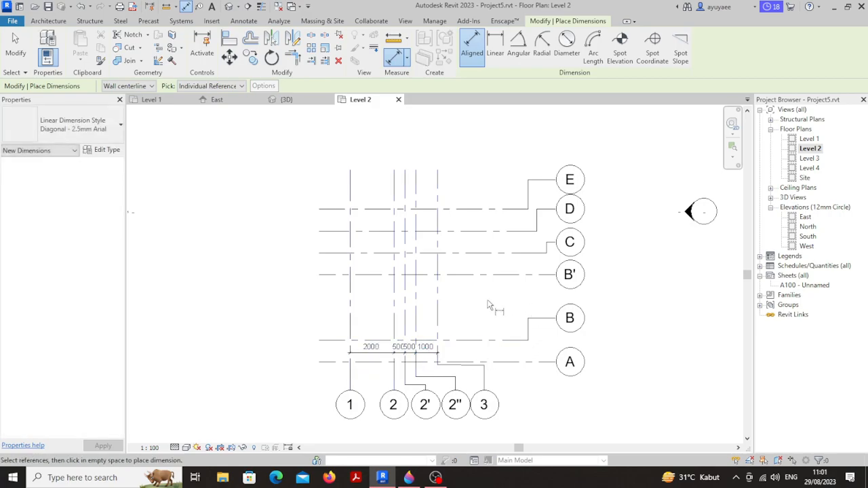
Place an aligned dimension string across horizontal grids A, B, B', C, D and E, just east of grid 3.
{"action": "left_click", "coordinate": [468, 362]}
{"action": "left_click", "coordinate": [465, 340]}
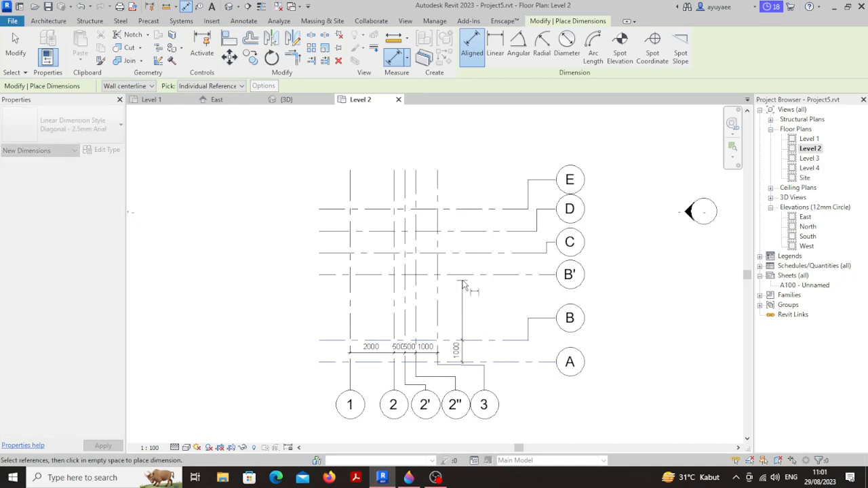
{"action": "left_click", "coordinate": [467, 274]}
{"action": "left_click", "coordinate": [470, 252]}
{"action": "left_click", "coordinate": [469, 231]}
{"action": "left_click", "coordinate": [471, 209]}
{"action": "left_click", "coordinate": [473, 186]}
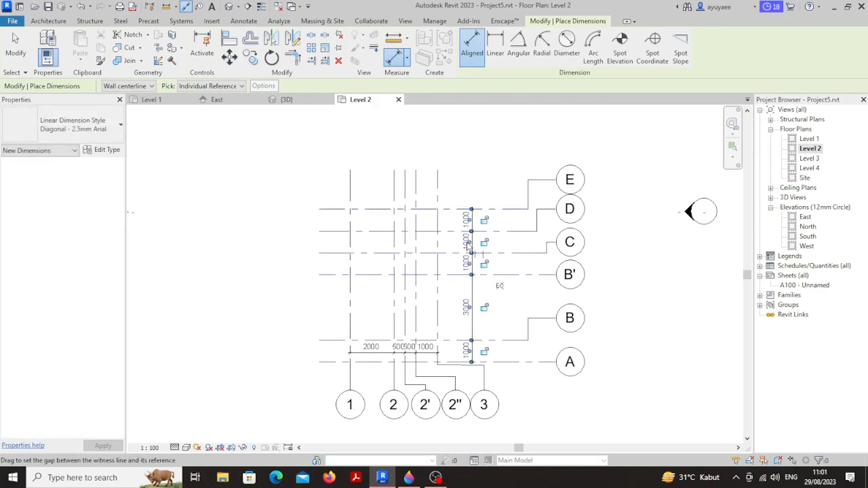
{"action": "key", "text": "Escape"}
Move the dimension string of the vertical grids south, to between grid A and the grid bubbles.
{"action": "left_click", "coordinate": [365, 354]}
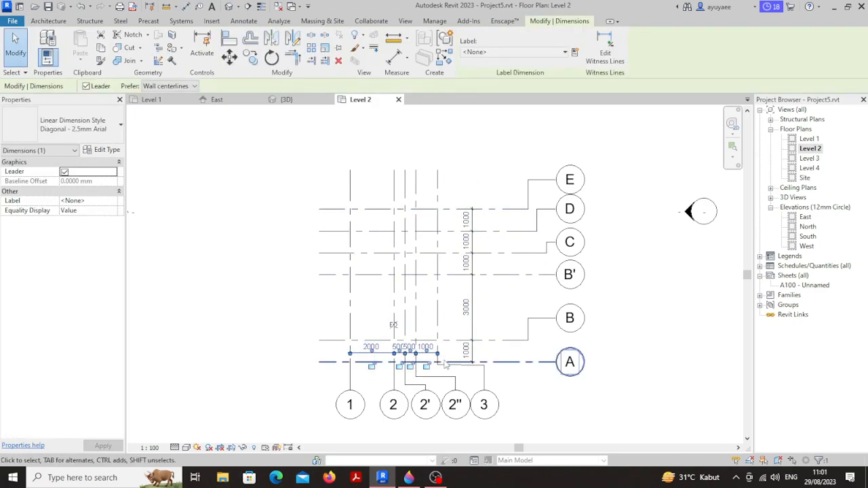
{"action": "key", "text": "m"}
{"action": "key", "text": "v"}
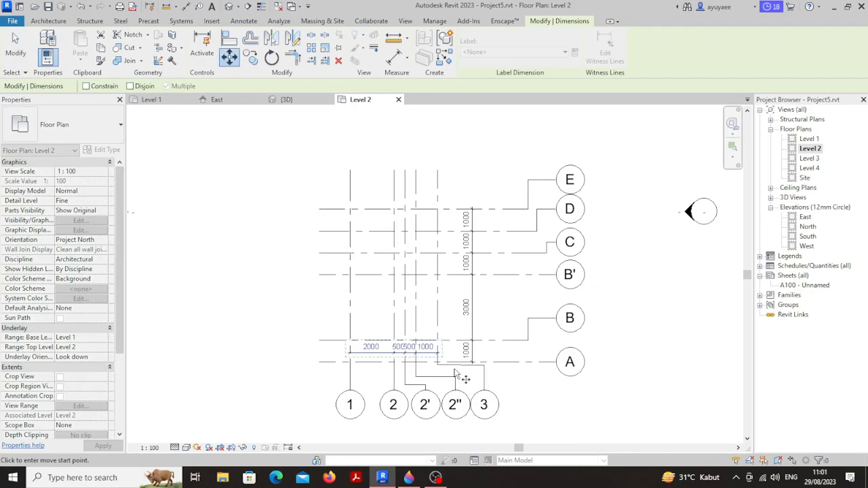
{"action": "scroll", "coordinate": [466, 378], "scroll_direction": "up", "scroll_amount": 4}
{"action": "left_click", "coordinate": [478, 234]}
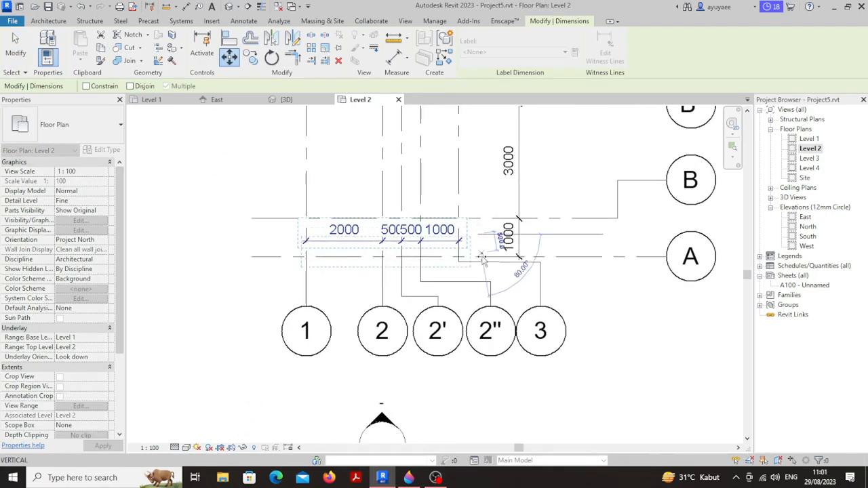
{"action": "left_click", "coordinate": [479, 280]}
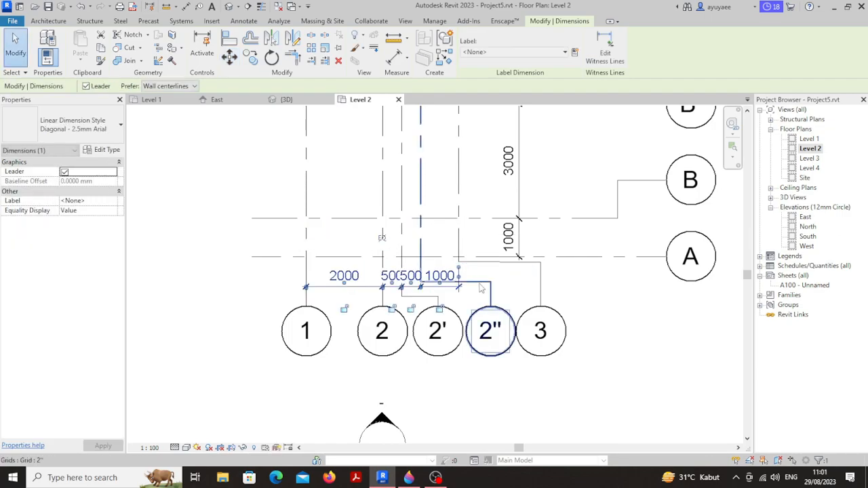
{"action": "left_click", "coordinate": [529, 274]}
{"action": "left_click", "coordinate": [484, 284]}
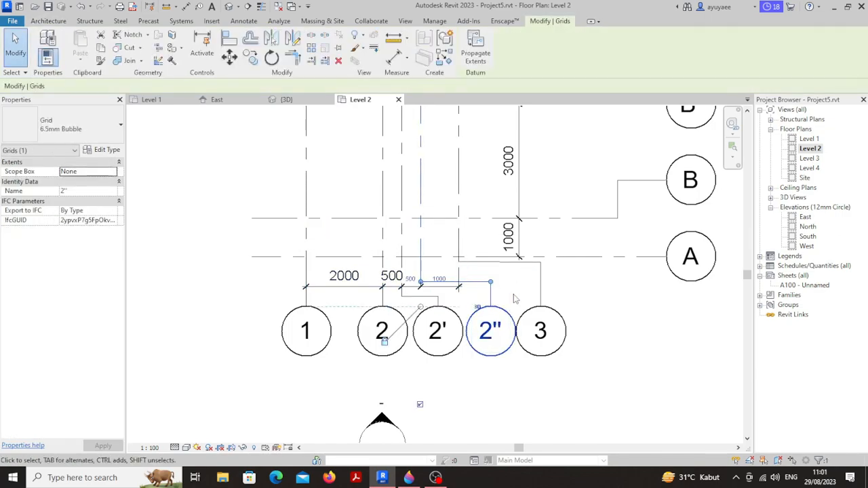
{"action": "left_click", "coordinate": [511, 297]}
{"action": "scroll", "coordinate": [445, 283], "scroll_direction": "down", "scroll_amount": 3}
{"action": "middle_click_drag", "start_coordinate": [476, 304], "coordinate": [461, 391]}
{"action": "scroll", "coordinate": [445, 352], "scroll_direction": "down", "scroll_amount": 2}
{"action": "middle_click_drag", "start_coordinate": [444, 301], "coordinate": [442, 256]}
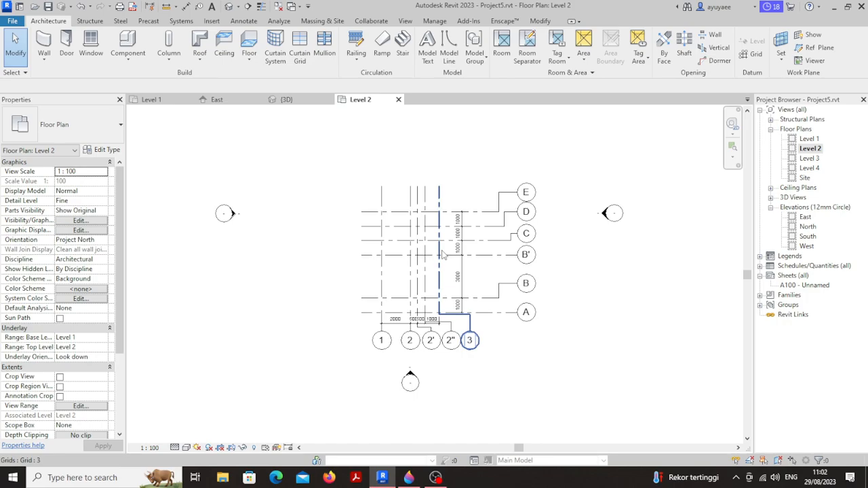
{"action": "left_click", "coordinate": [435, 478]}
{"action": "left_click", "coordinate": [780, 350]}
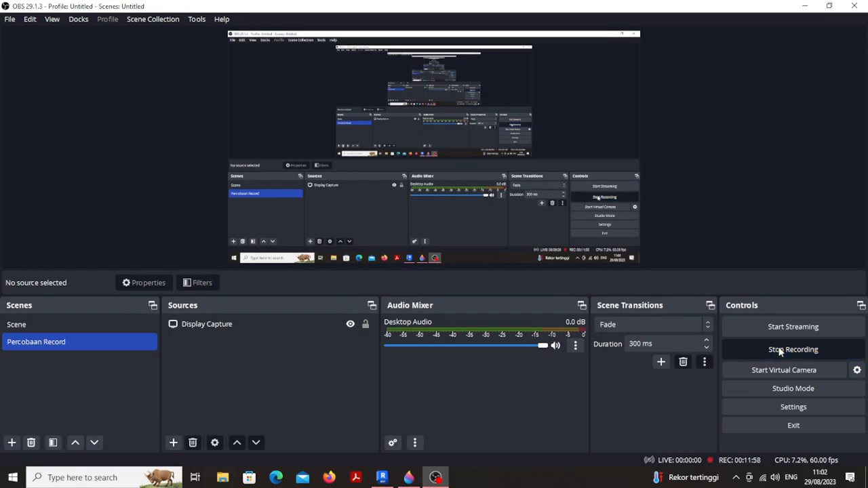